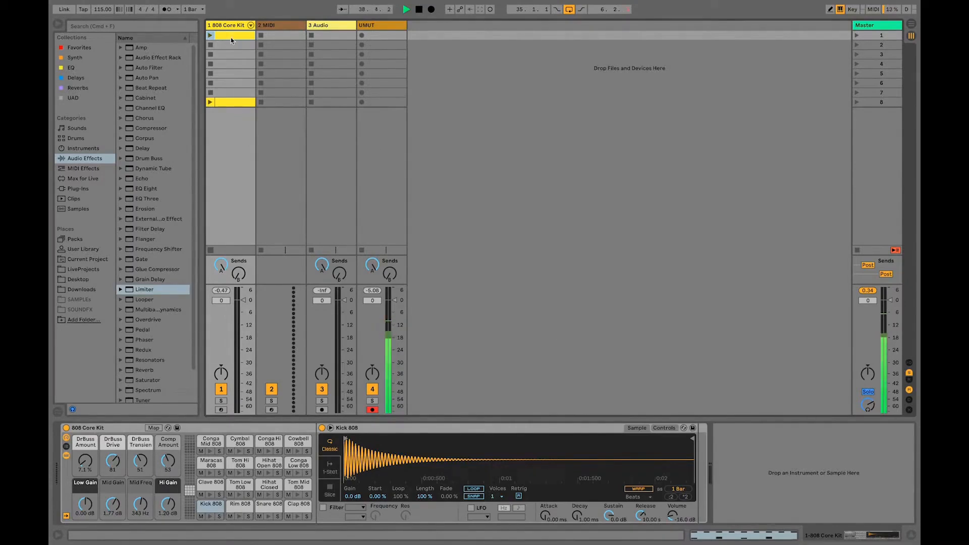
- Play the first clip of the 808 Core Kit track and reset the Master peak level in a taller mixer
click(211, 35)
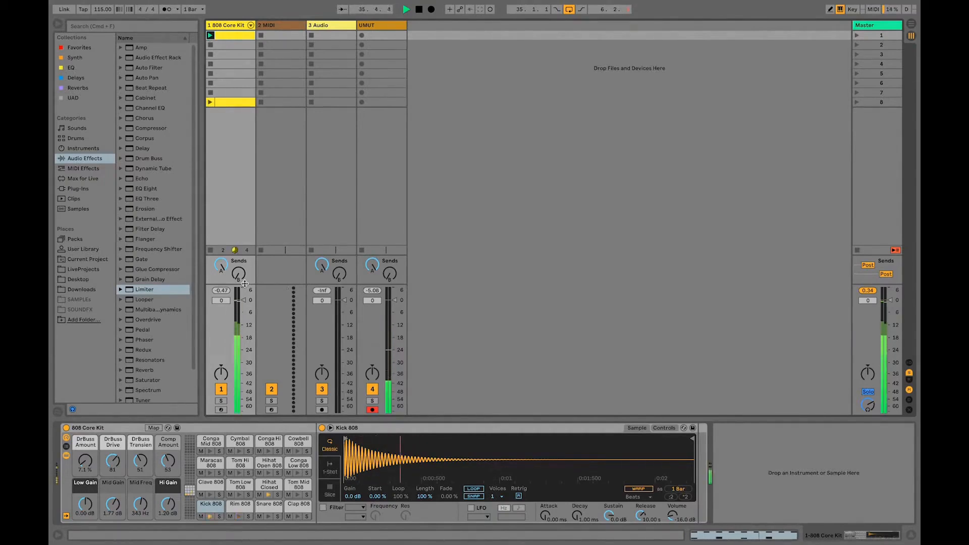
drag(249, 287, 249, 269)
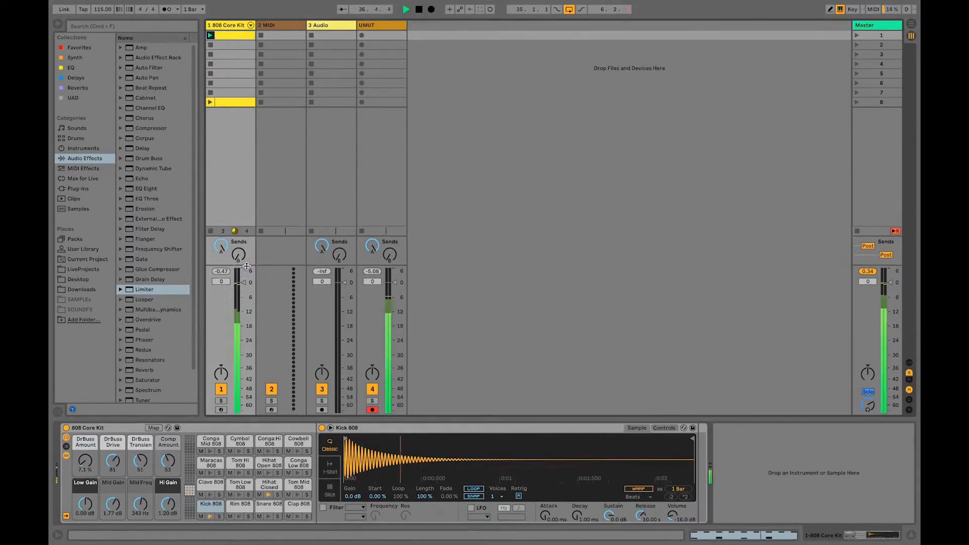
click(867, 272)
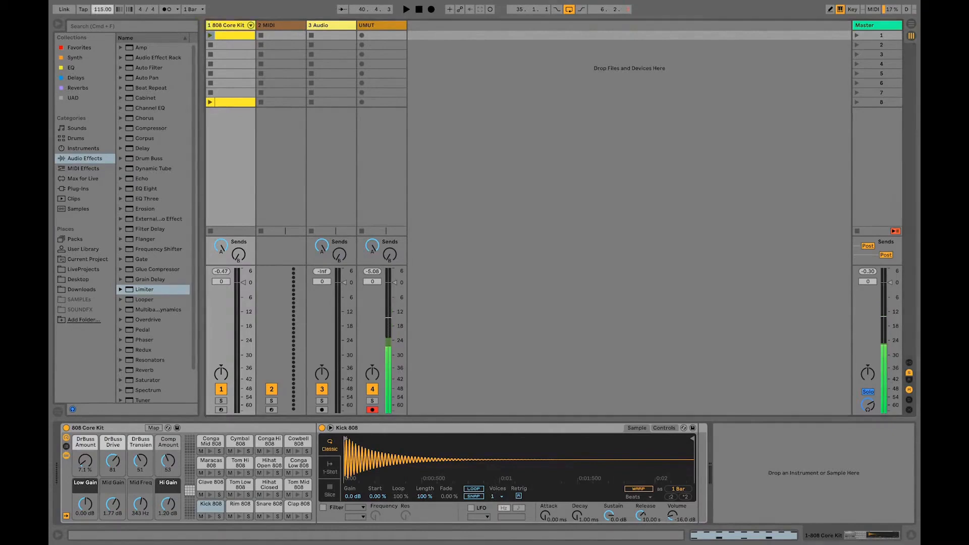
- Set the tempo to 140 BPM and launch the first 808 Core Kit clip again
key(Return)
click(211, 35)
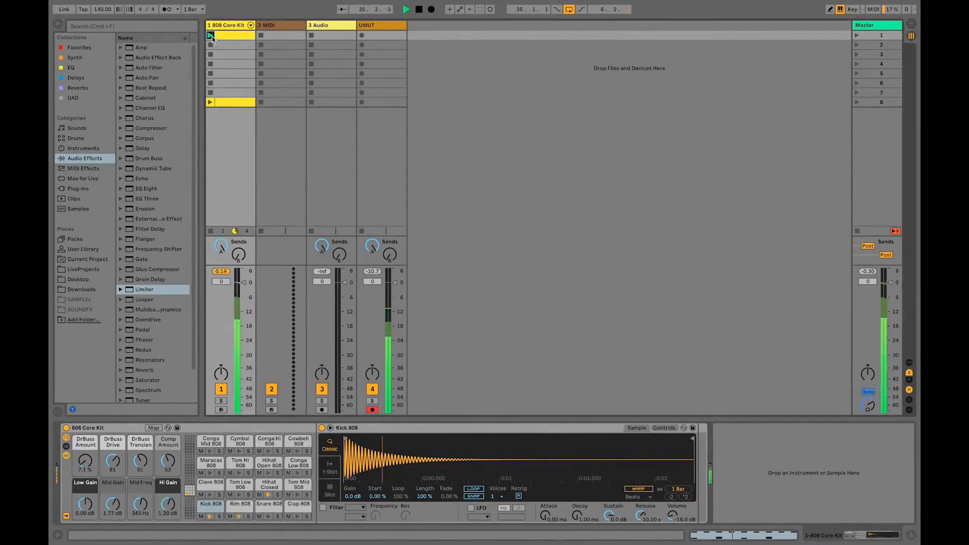
- Show the first clip's notes in an enlarged clip view and stop playback
click(228, 37)
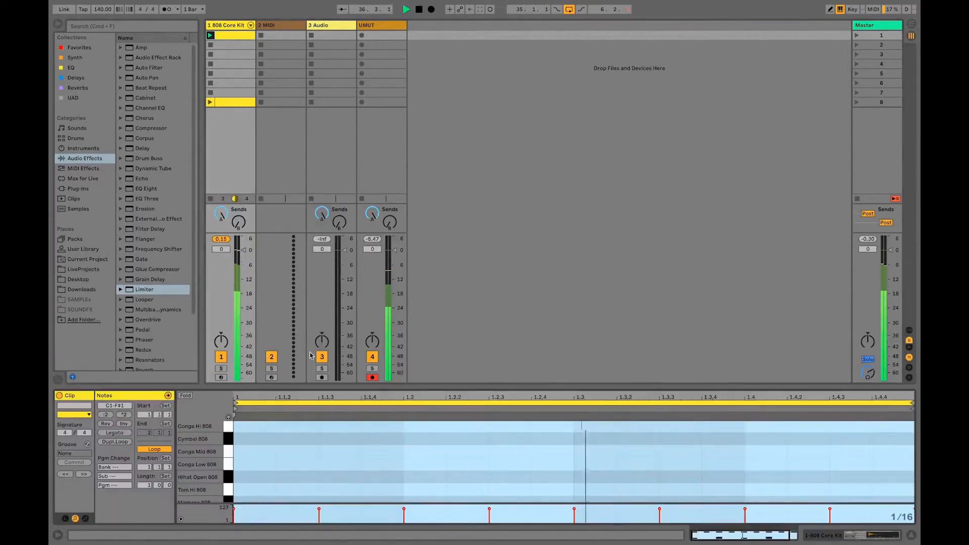
drag(453, 389, 462, 224)
key(space)
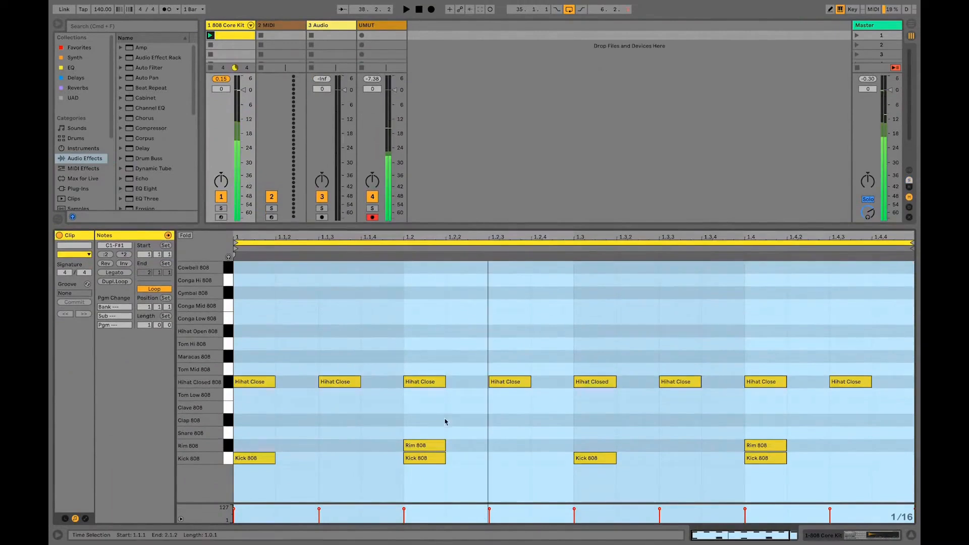
- Delete the Kick 808 notes at 1.2 and 1.4 and briefly play the loop to check it
click(427, 459)
key(Delete)
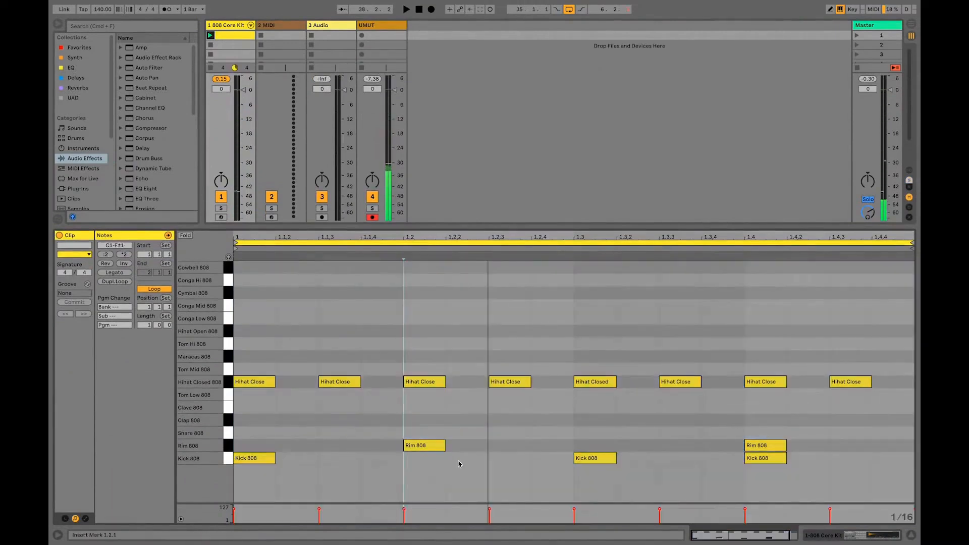
click(750, 459)
key(Delete)
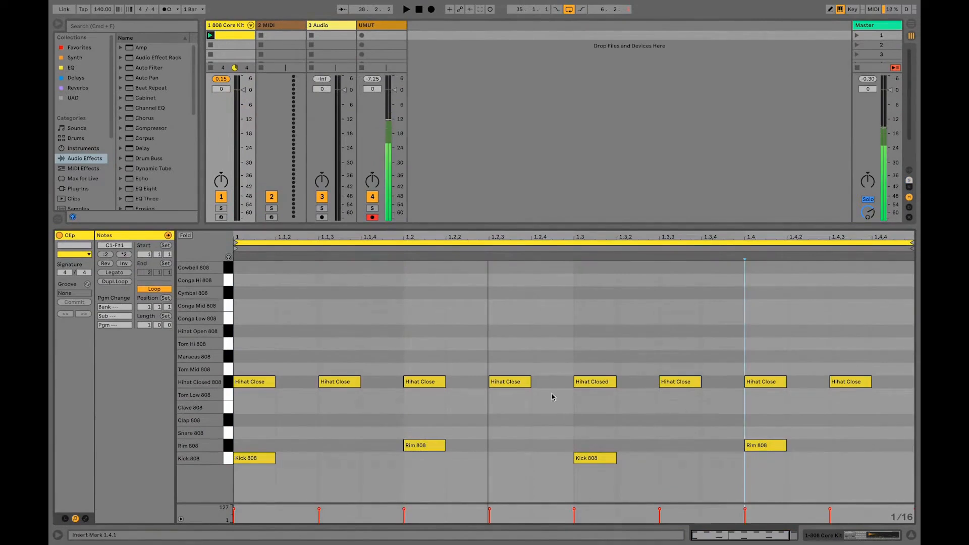
key(space)
key(space)
- Delete the Rim 808 note at 1.2 and move the kick note at 1.3 up to the Rim 808 row
click(424, 445)
key(Delete)
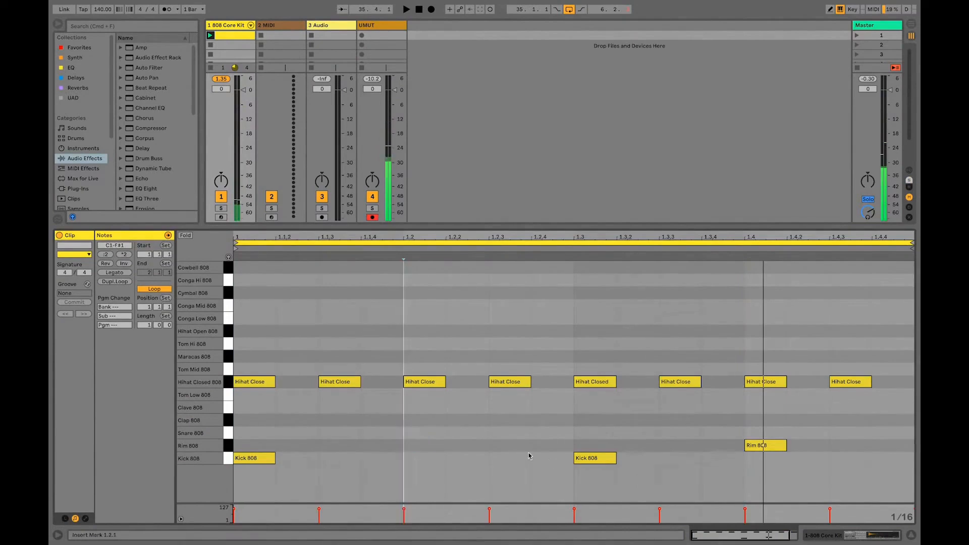
drag(592, 457, 604, 447)
- Set the note editor's fixed grid to 1 Bar
right_click(659, 449)
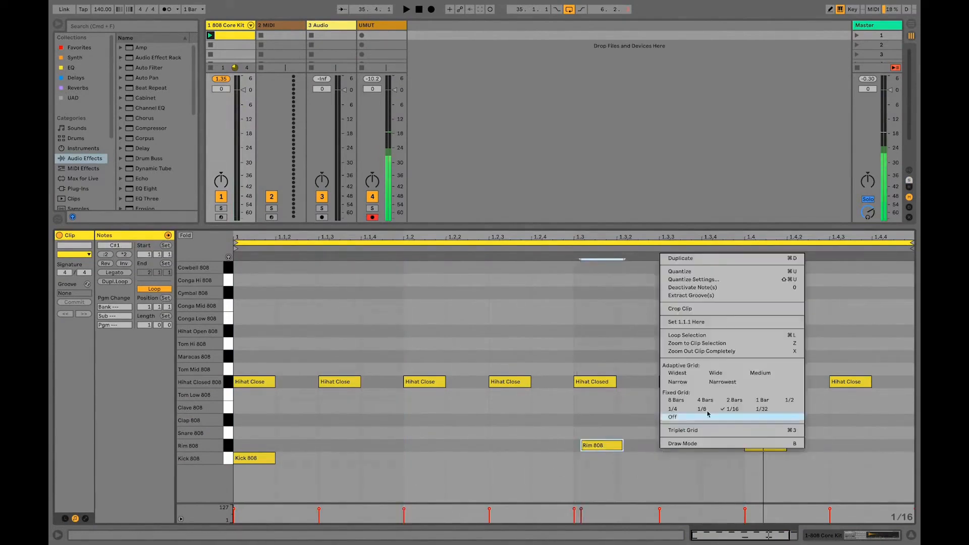
click(612, 404)
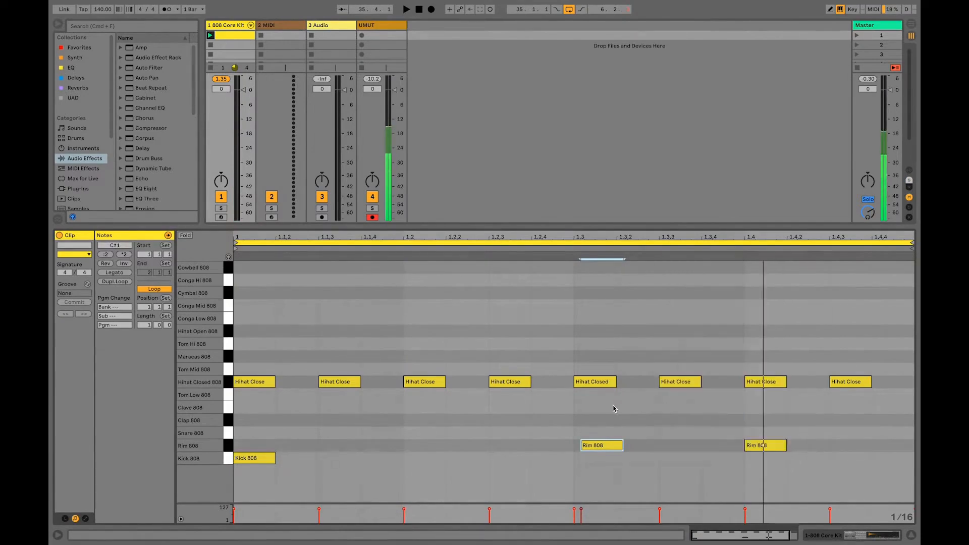
right_click(595, 426)
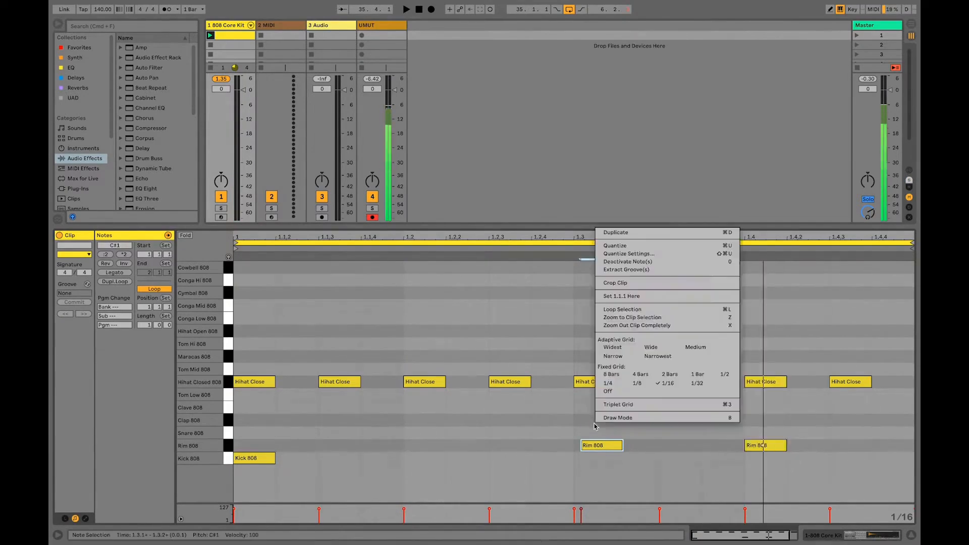
click(695, 375)
right_click(628, 417)
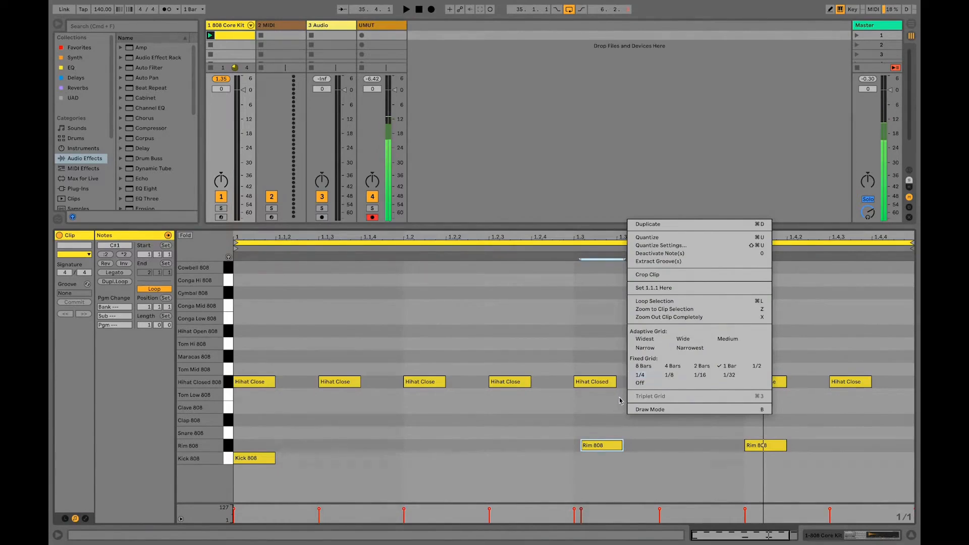
click(594, 423)
- Delete the Rim 808 note placed just after 1.3
click(602, 448)
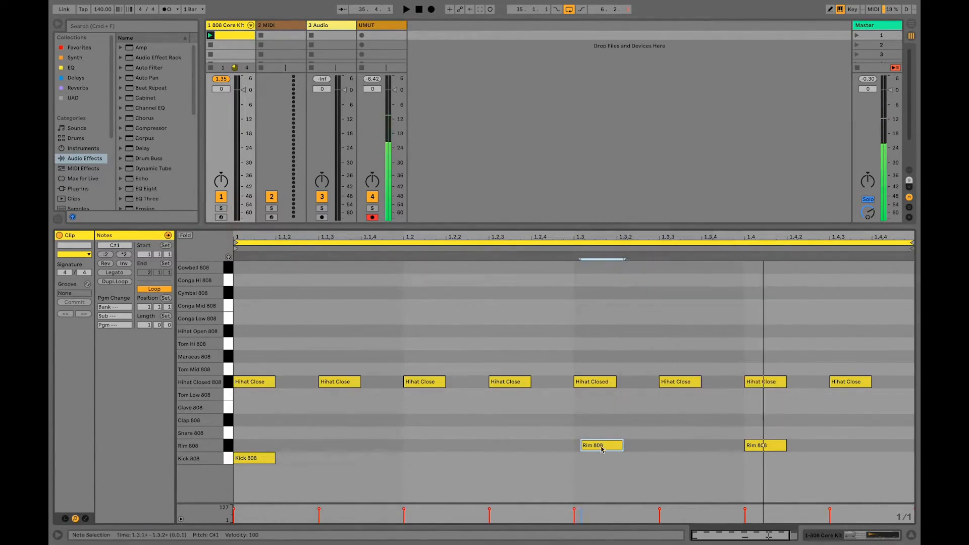
key(Delete)
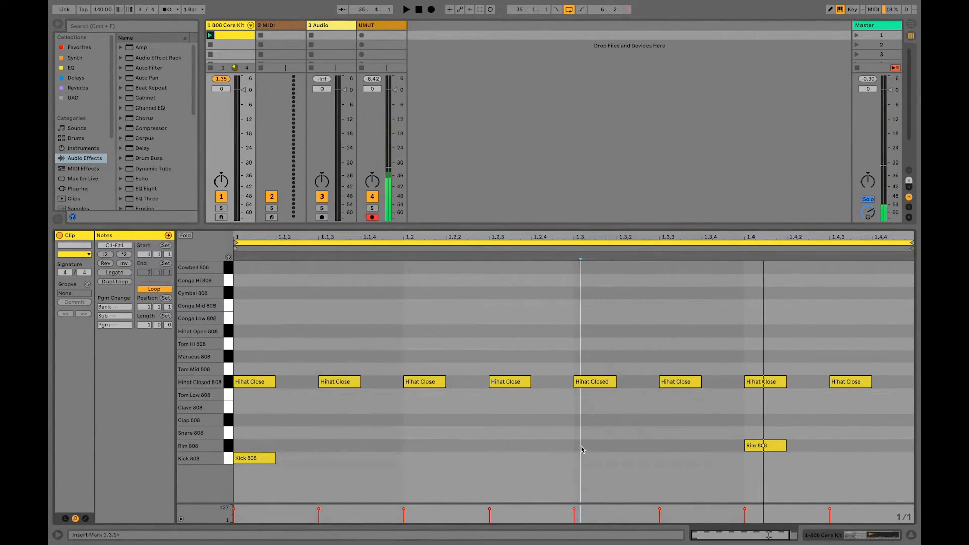
- Try a one-bar Rim 808 note on the 1 Bar grid and remove it again
right_click(581, 447)
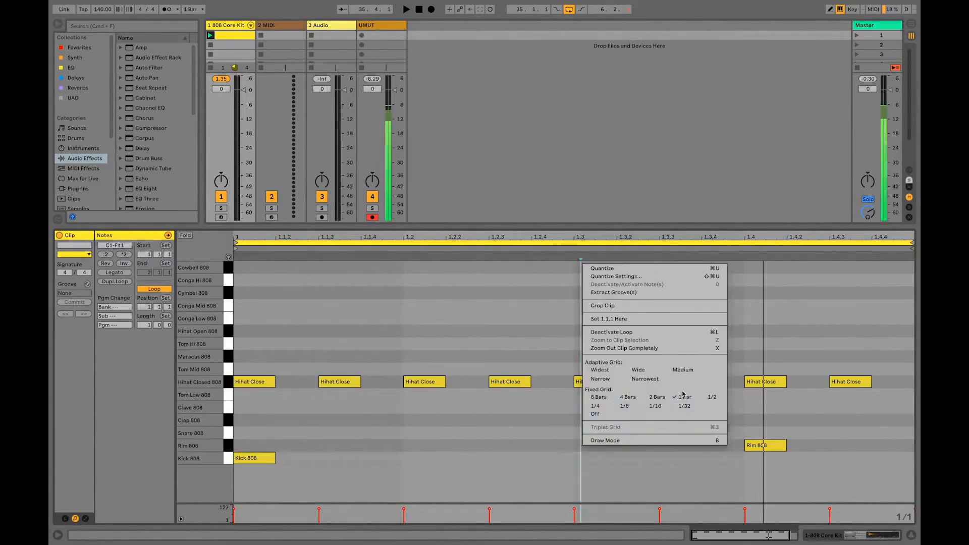
click(639, 411)
double_click(584, 446)
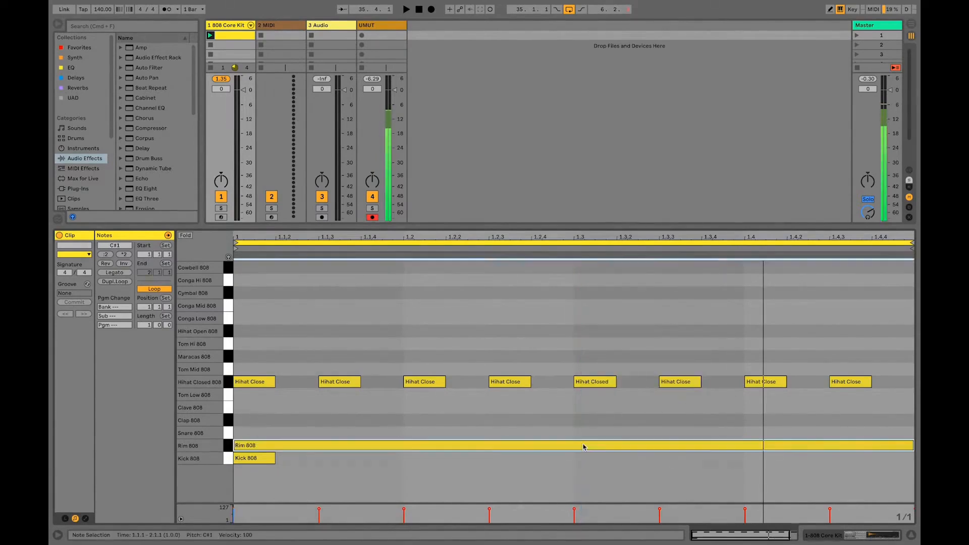
key(Delete)
- Set the fixed grid to 1/4 and add a quarter-note Rim 808 hit at 1.3
right_click(583, 445)
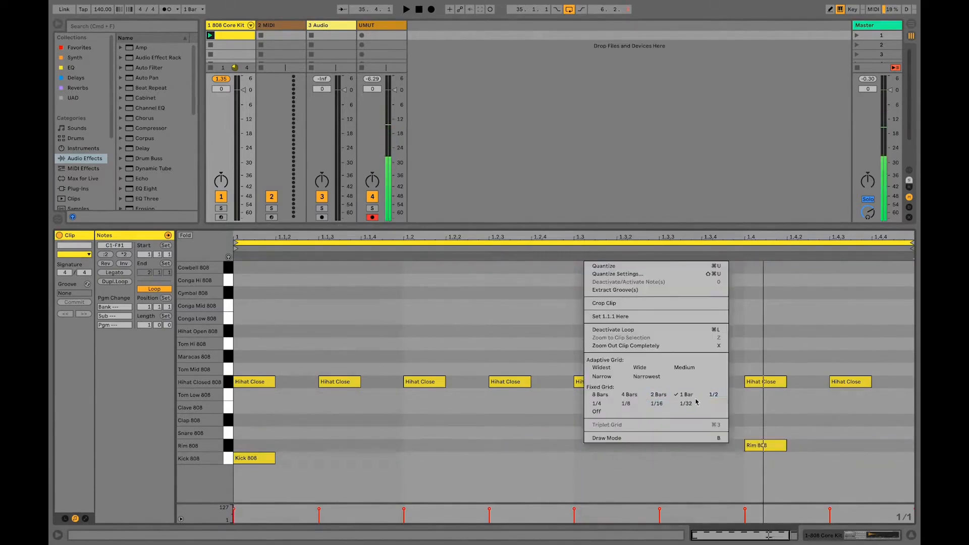
click(603, 404)
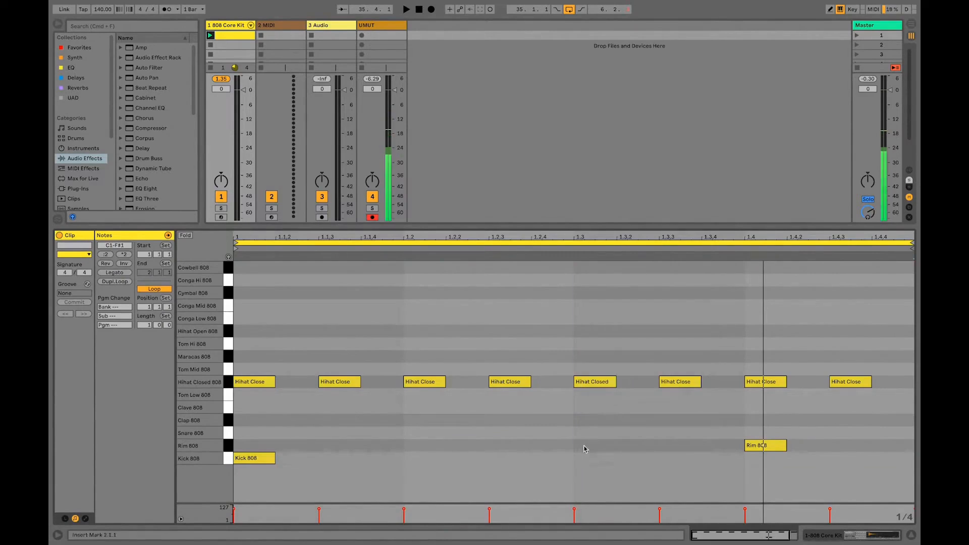
double_click(584, 448)
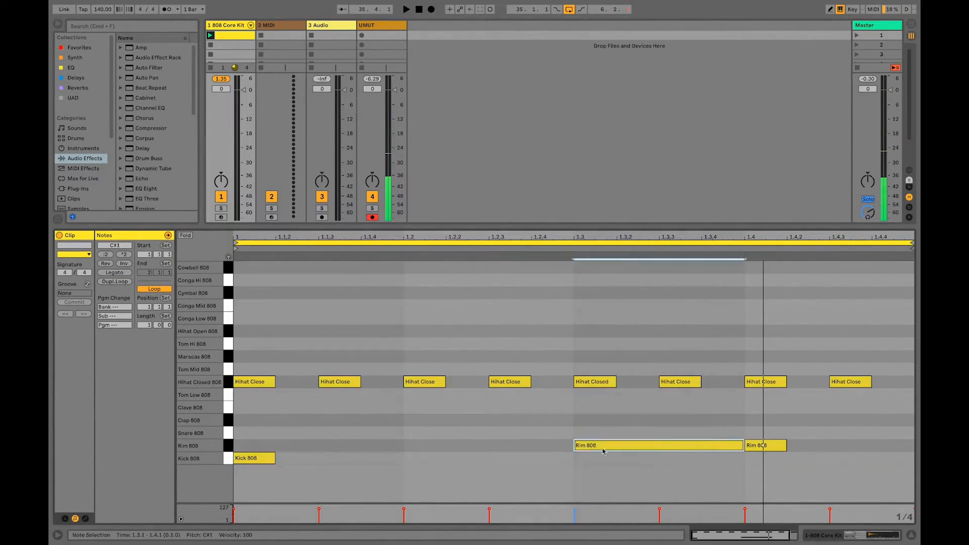
- Set the fixed grid to 1/2 and delete the short Rim 808 note at 1.4
right_click(689, 435)
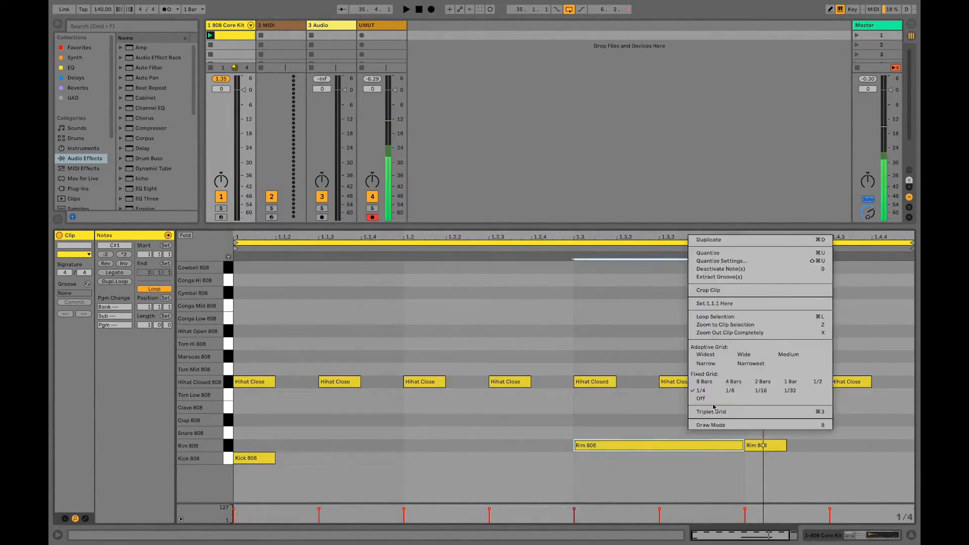
click(823, 383)
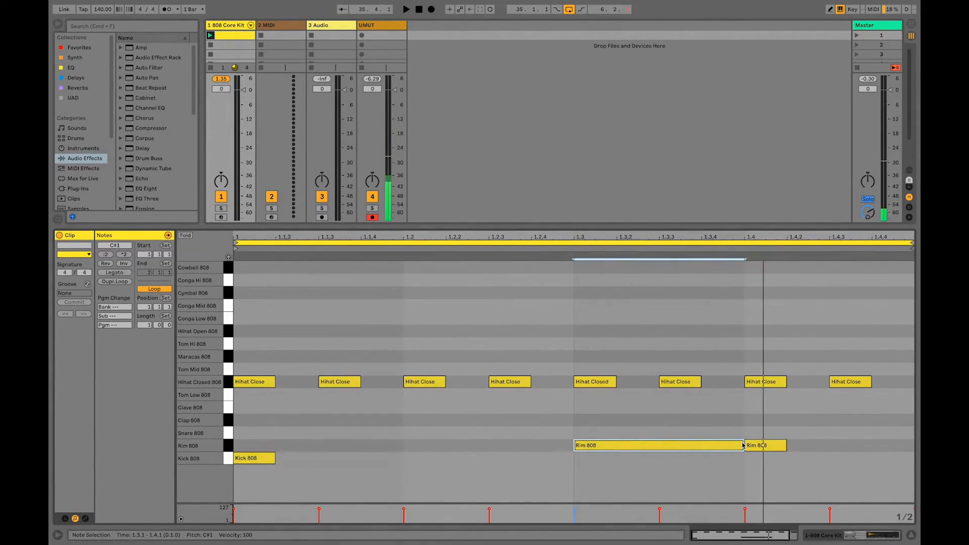
click(779, 449)
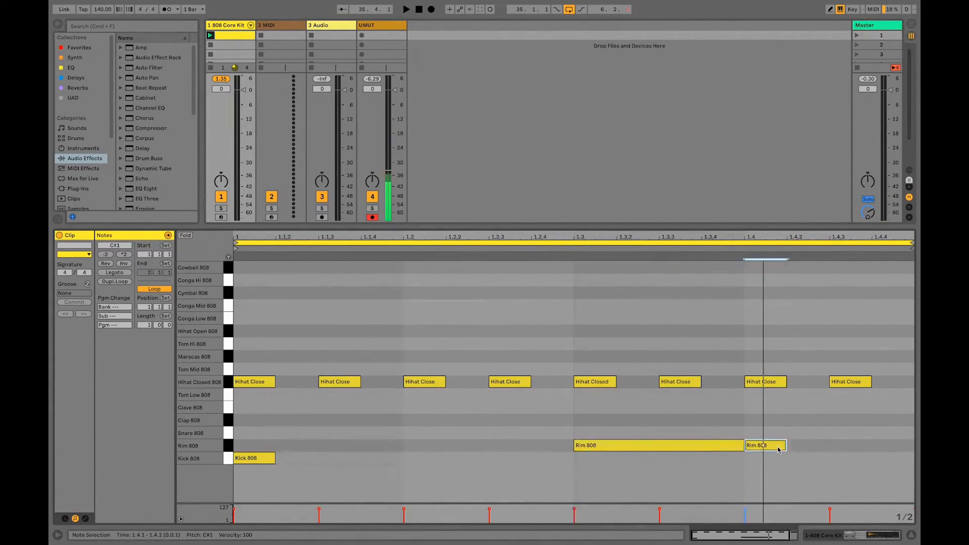
key(Delete)
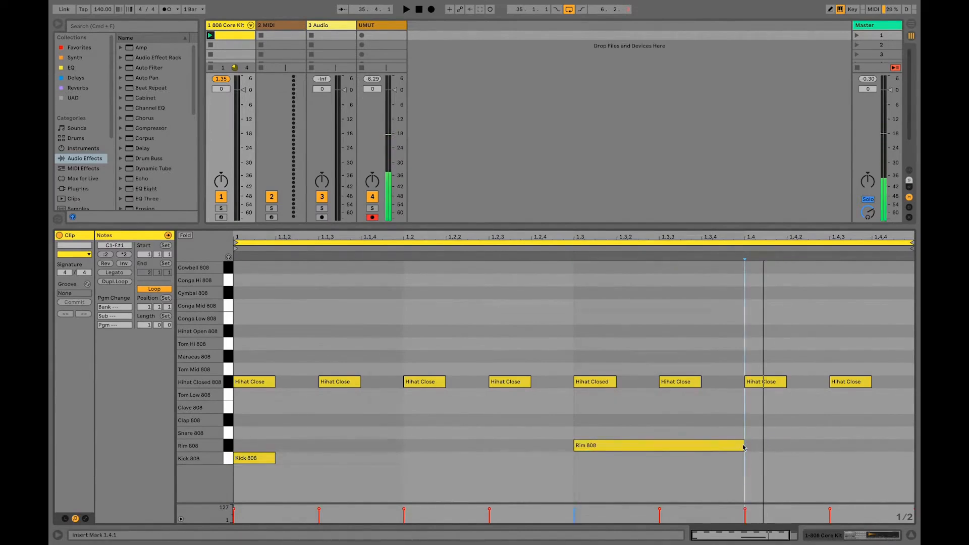
- Shorten the Rim 808 note at 1.3 so it ends at about 1.3.3, and play the loop
drag(742, 441, 655, 446)
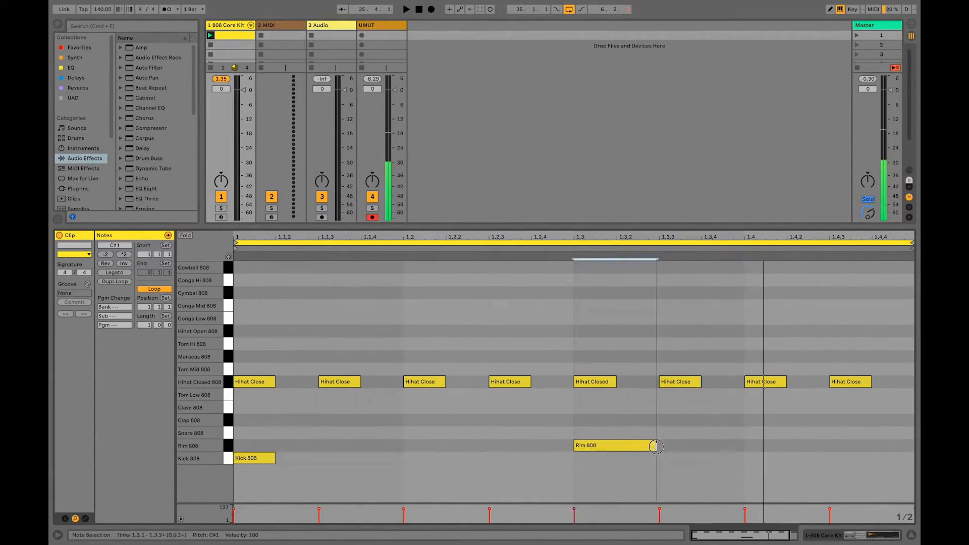
key(space)
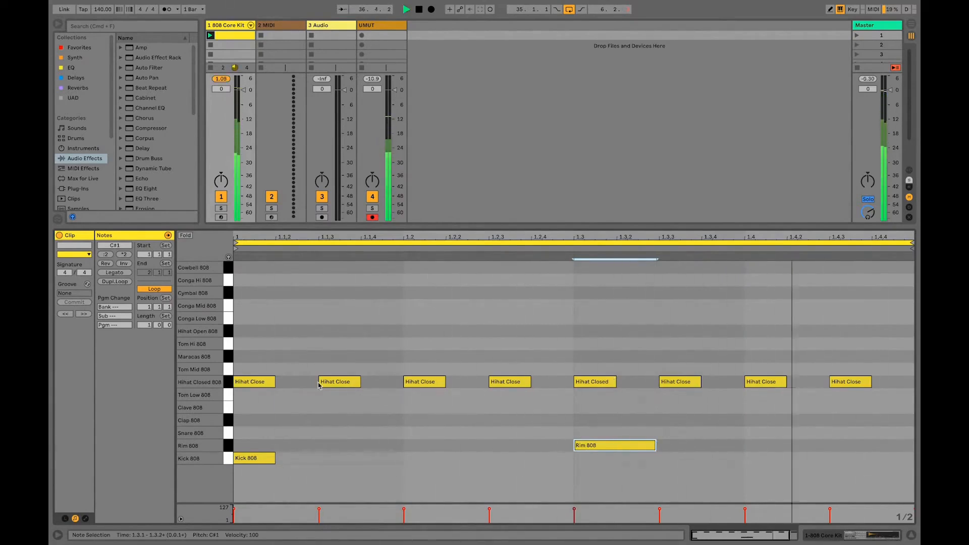
- Make the velocity lane taller and shrink the clip view to give the session tracks more room
drag(372, 504, 369, 492)
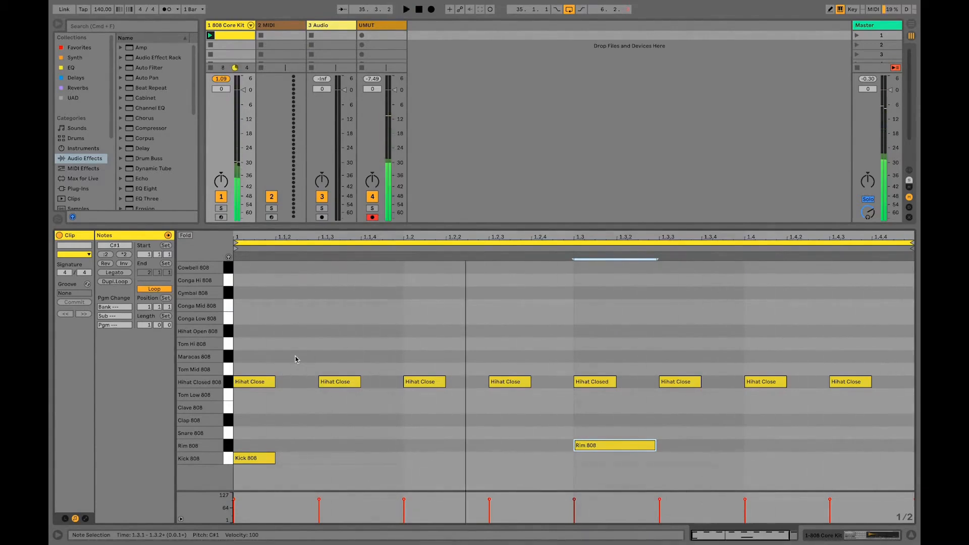
drag(378, 227, 383, 332)
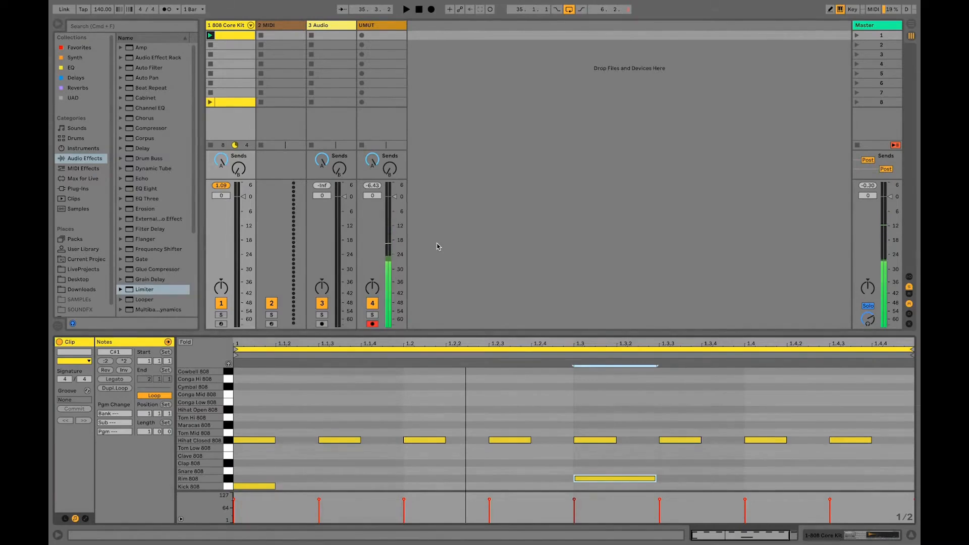
- Look through the project folders in LiveProjects from the open-document dialog and close it without opening a set
key(super+o)
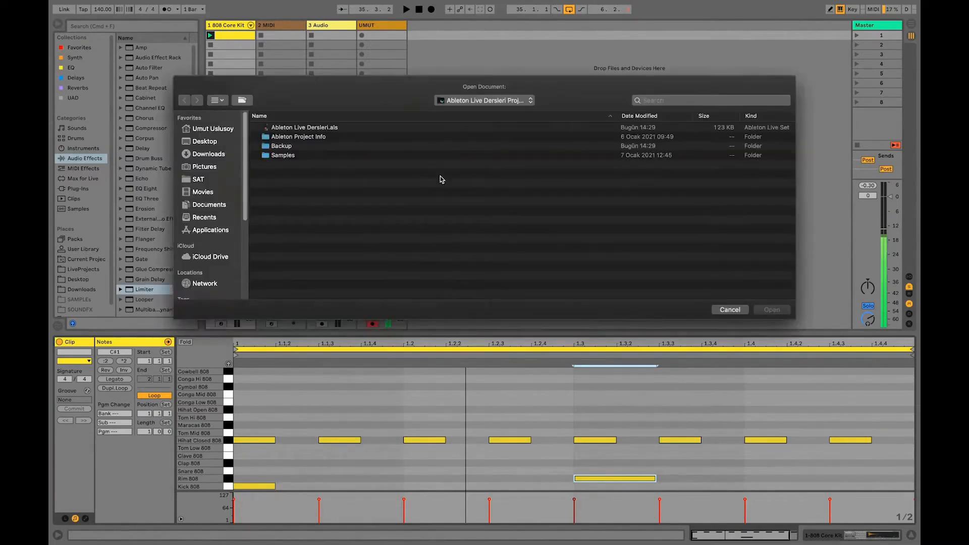
click(481, 106)
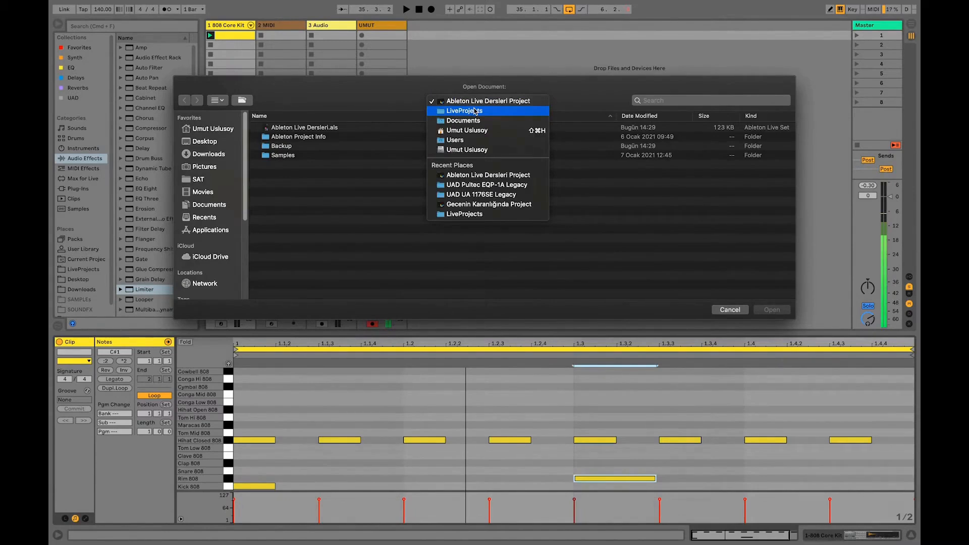
click(474, 111)
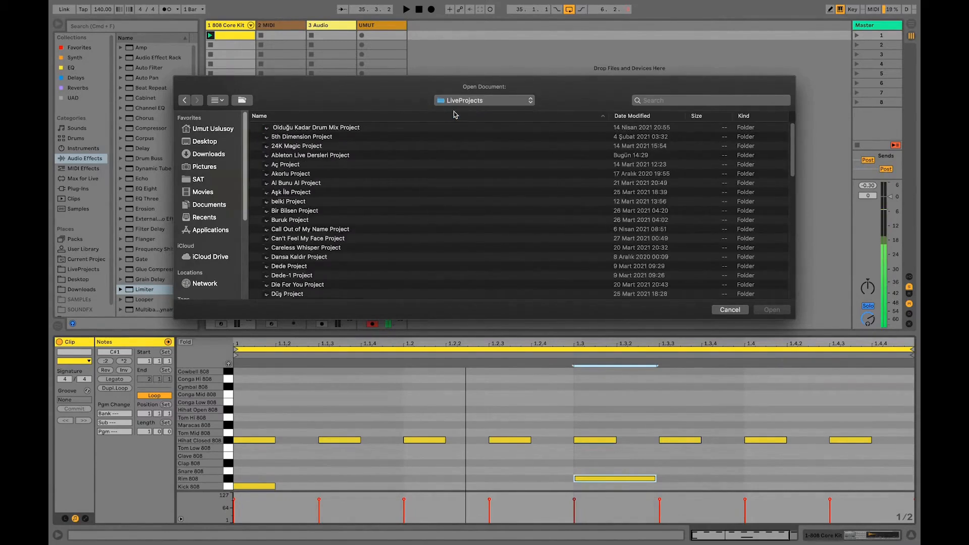
click(259, 117)
click(259, 117)
scroll(305, 214, down, 15)
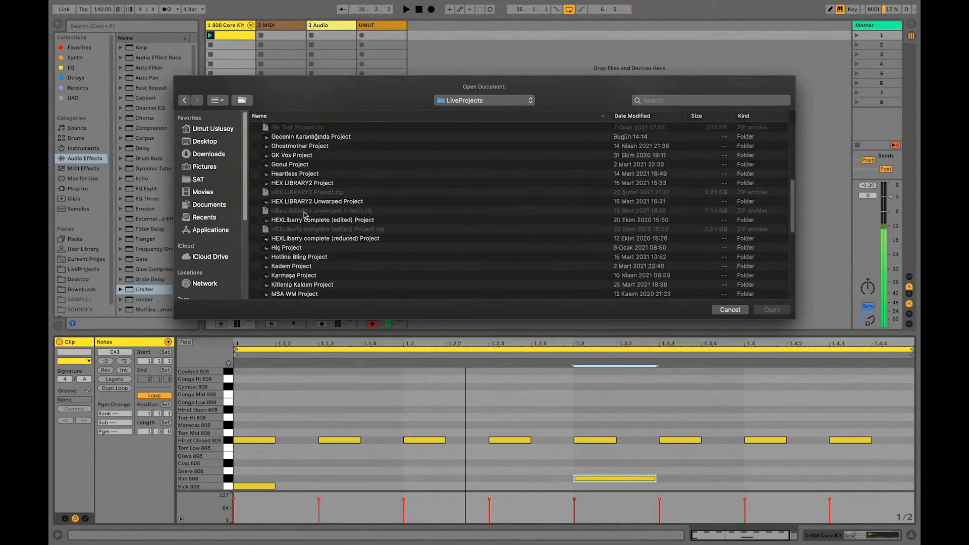
scroll(305, 214, up, 15)
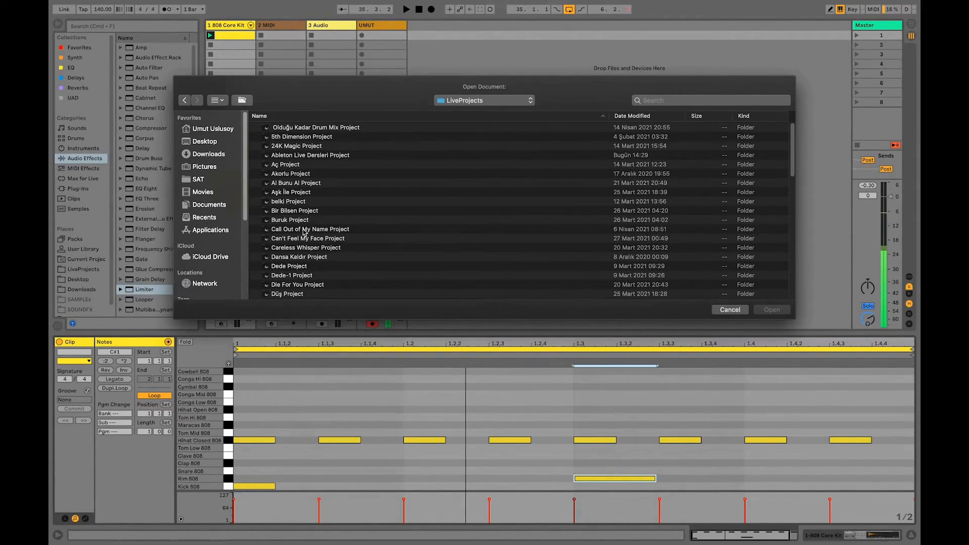
click(730, 310)
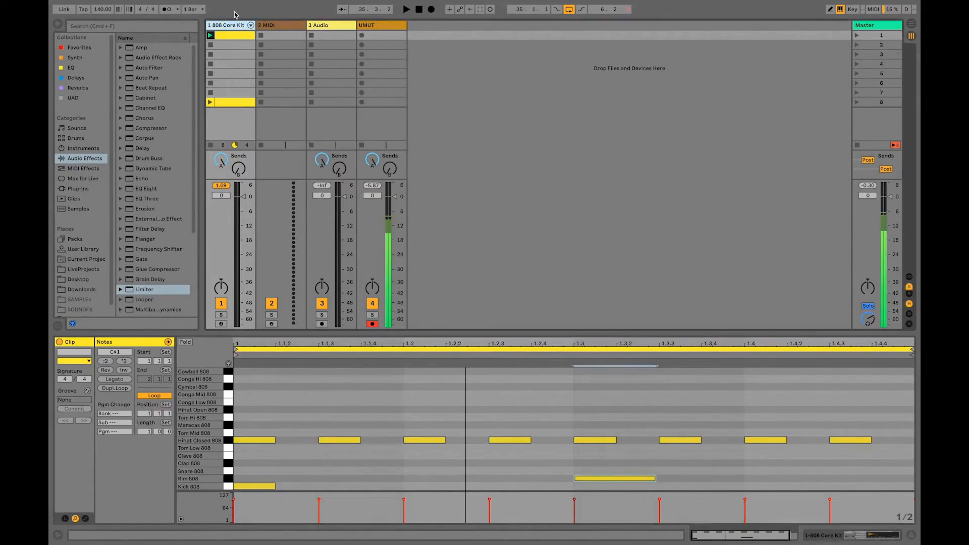
- Rename the 808 Core Kit track as DRUMS
right_click(225, 24)
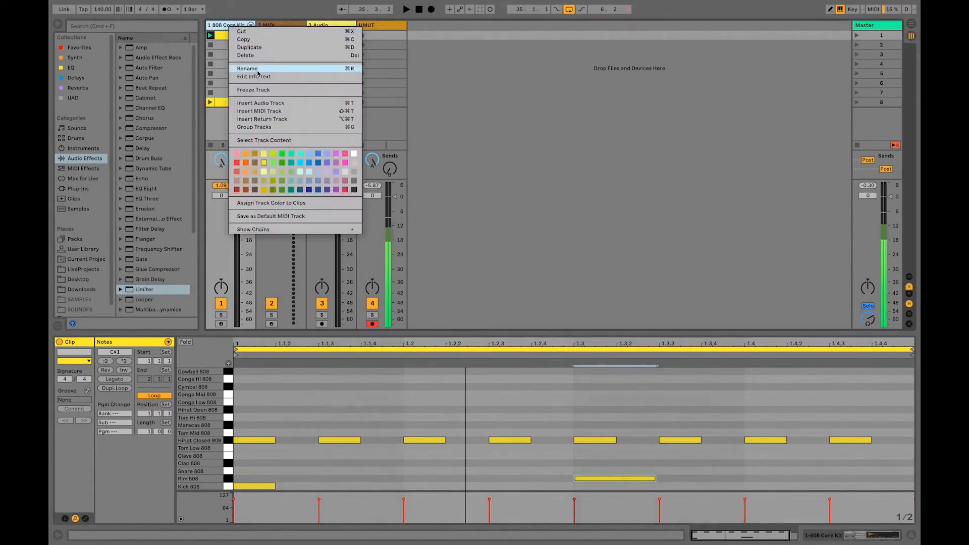
click(222, 30)
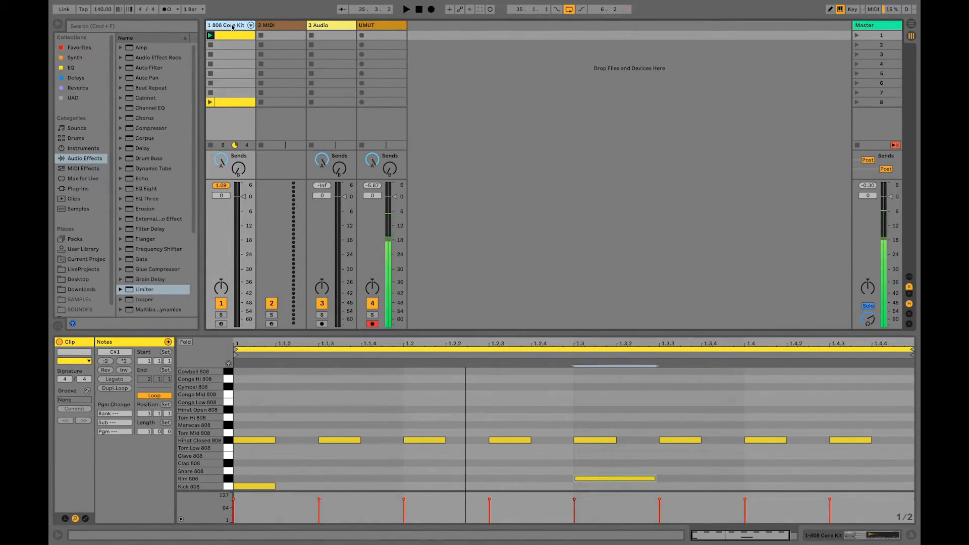
key(super+r)
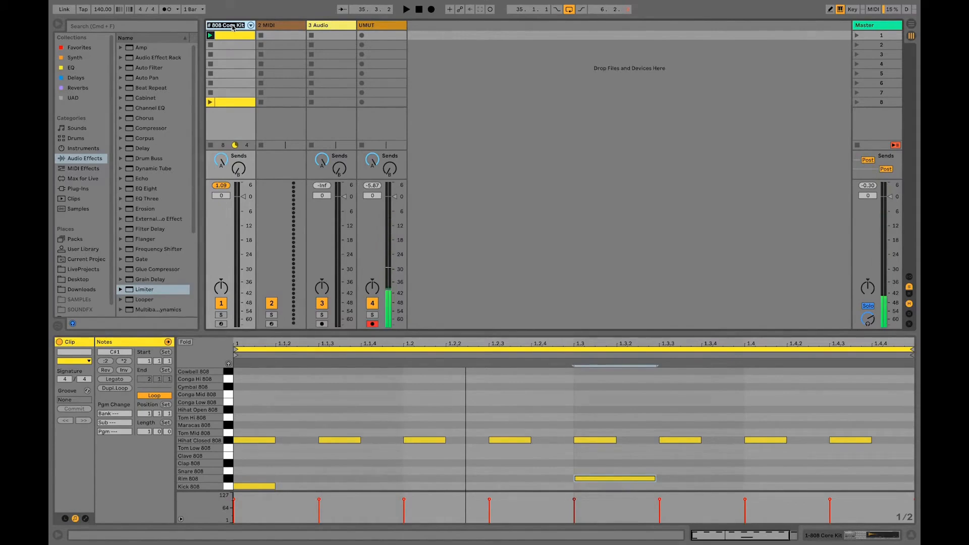
text(DR)
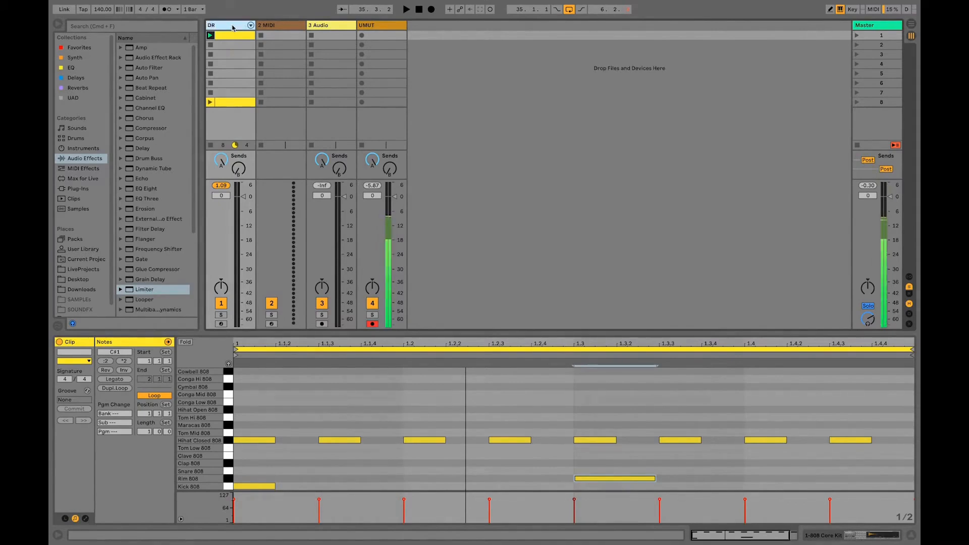
text(UM)
key(BackSpace)
key(BackSpace)
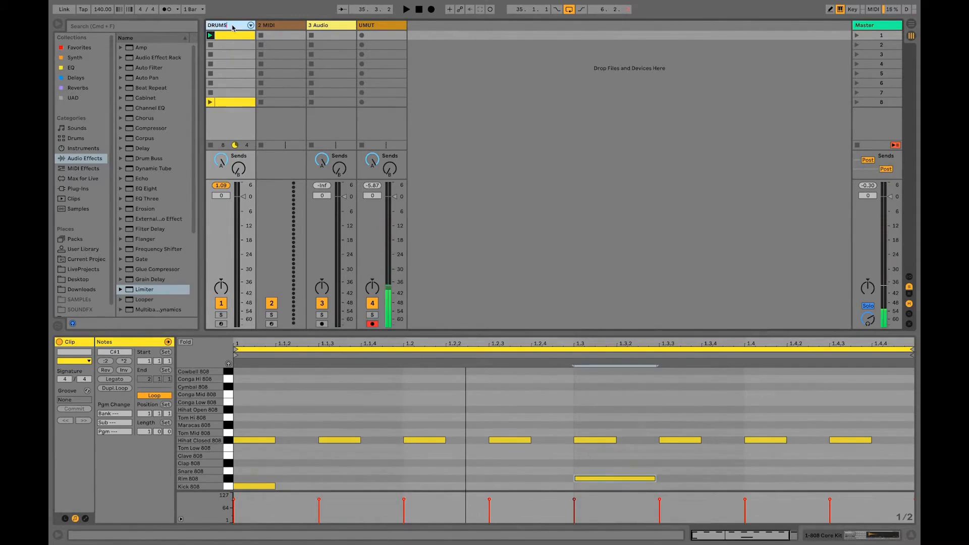
key(BackSpace)
key(BackSpace)
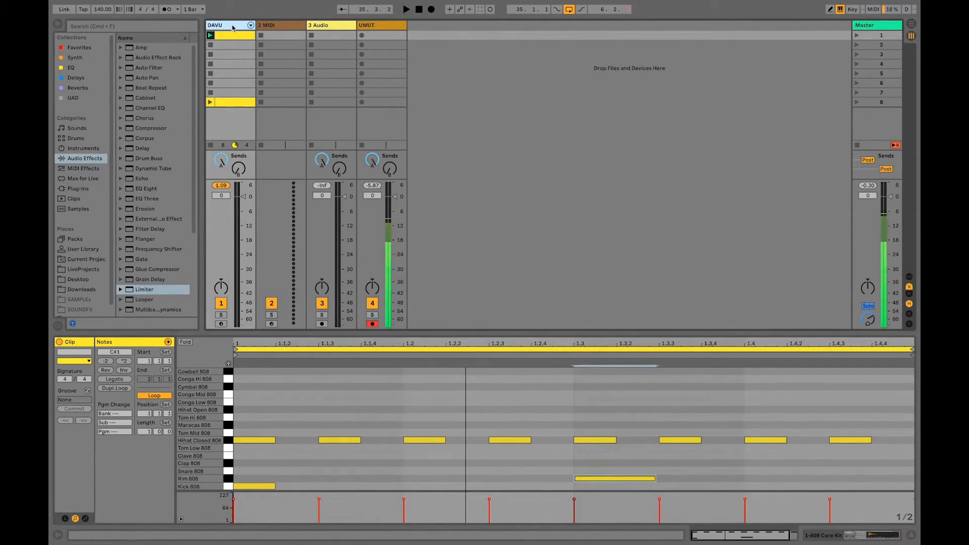
text(D)
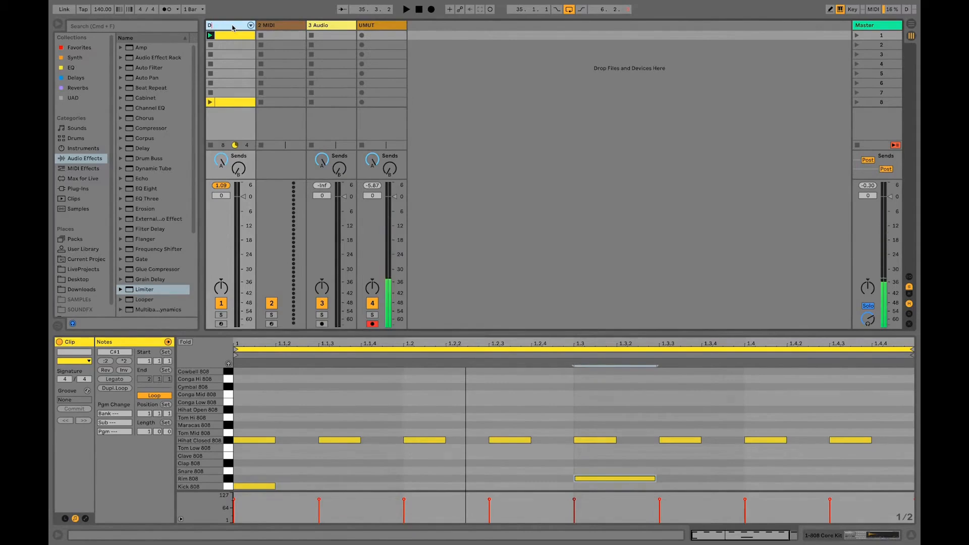
text(RUMS)
key(Return)
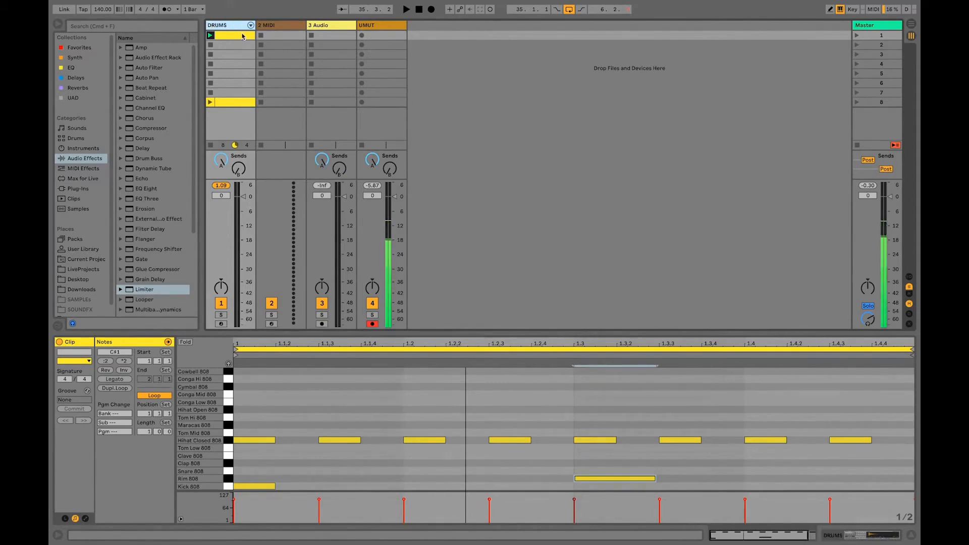
- Reopen the first clip on the DRUMS track and enlarge the clip view so the note names fit on the notes
click(442, 101)
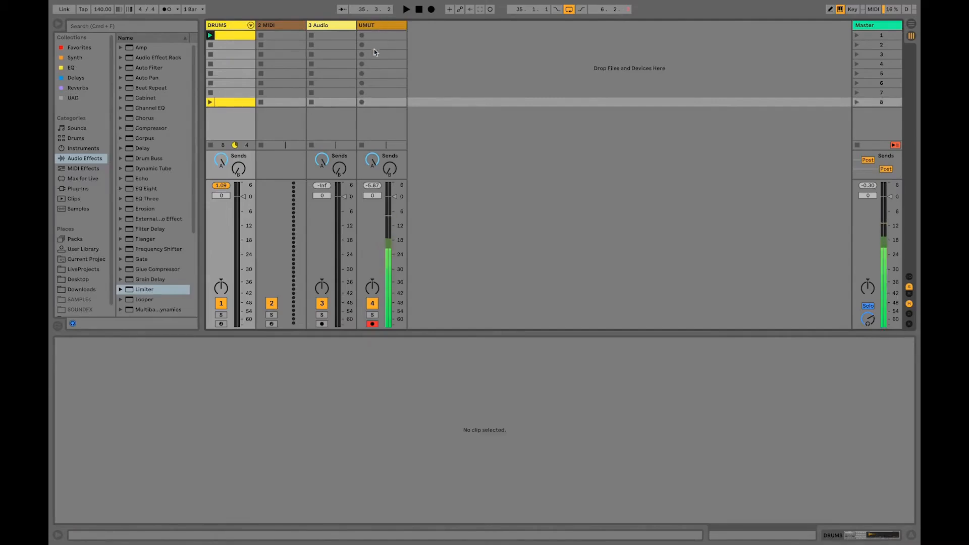
click(241, 35)
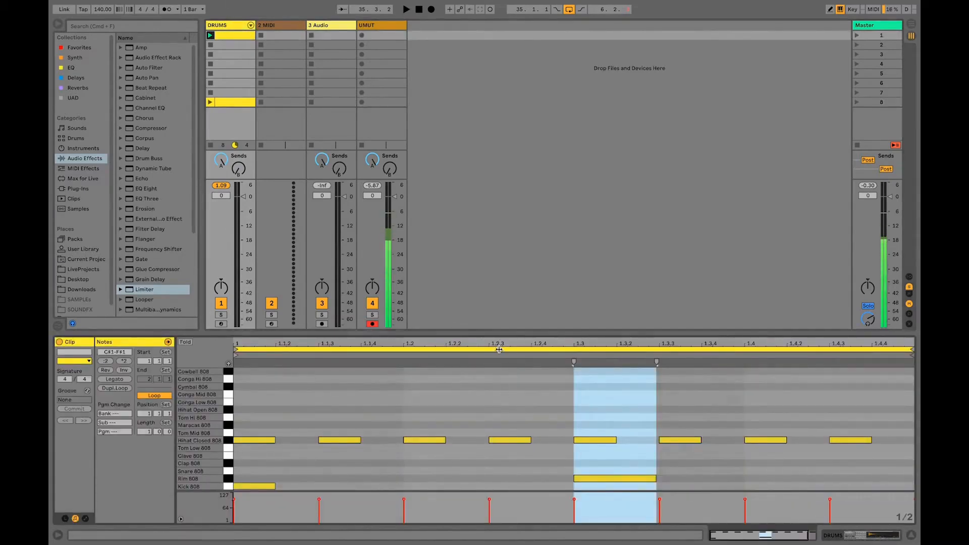
drag(504, 335, 503, 252)
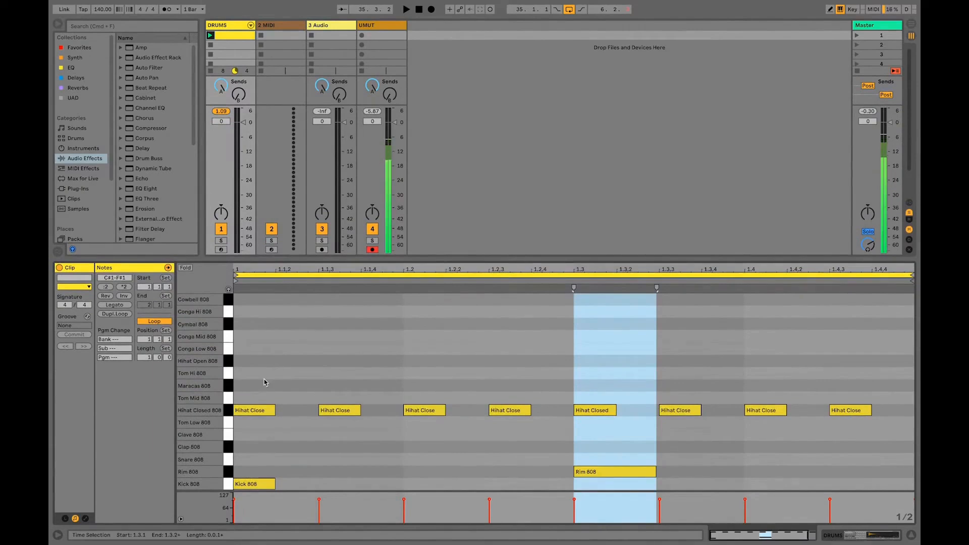
- Try adding a half-bar Hihat Closed 808 note at the start of the clip and undo it
double_click(303, 412)
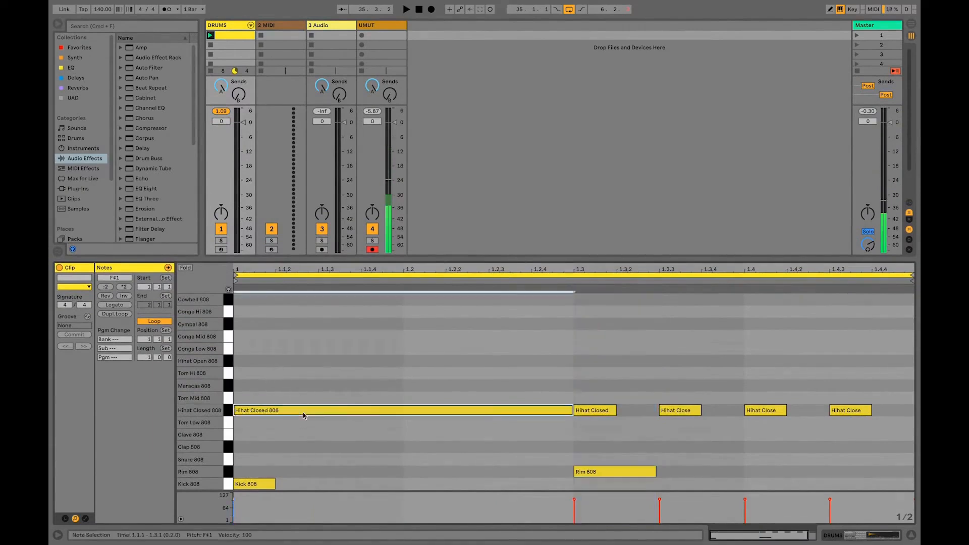
key(super+z)
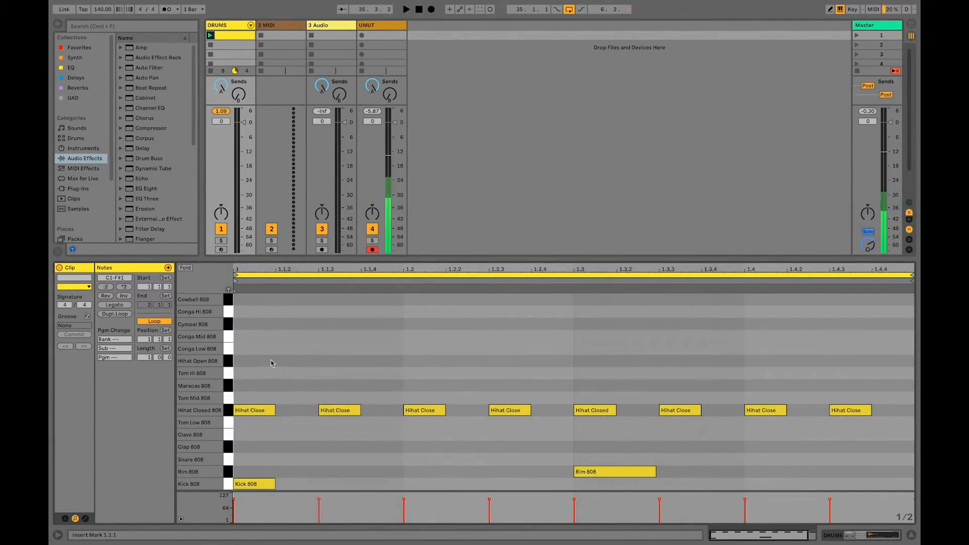
- Make the velocity lane taller, to about 40 percent of the note editor's height, keeping all the drum rows in view
click(313, 490)
drag(312, 490, 302, 391)
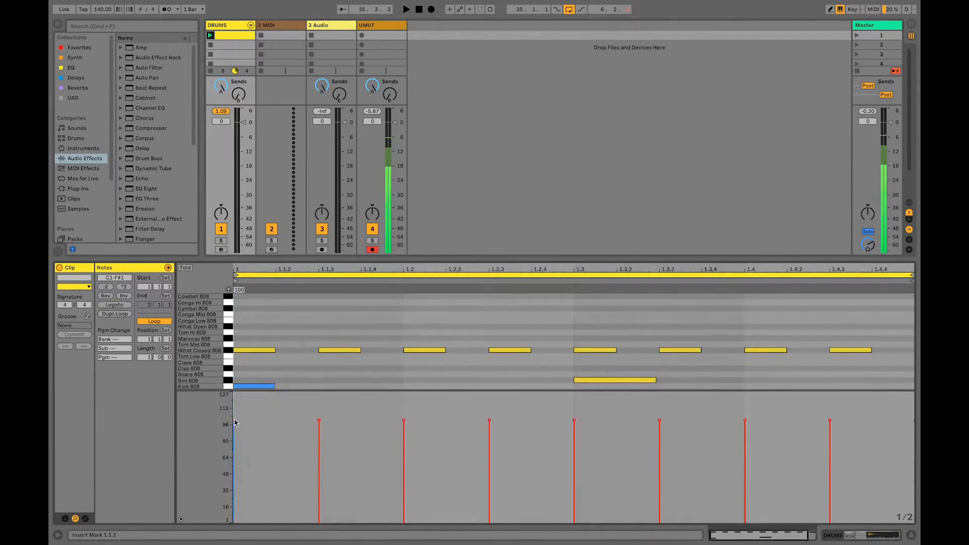
click(330, 390)
drag(329, 389, 322, 422)
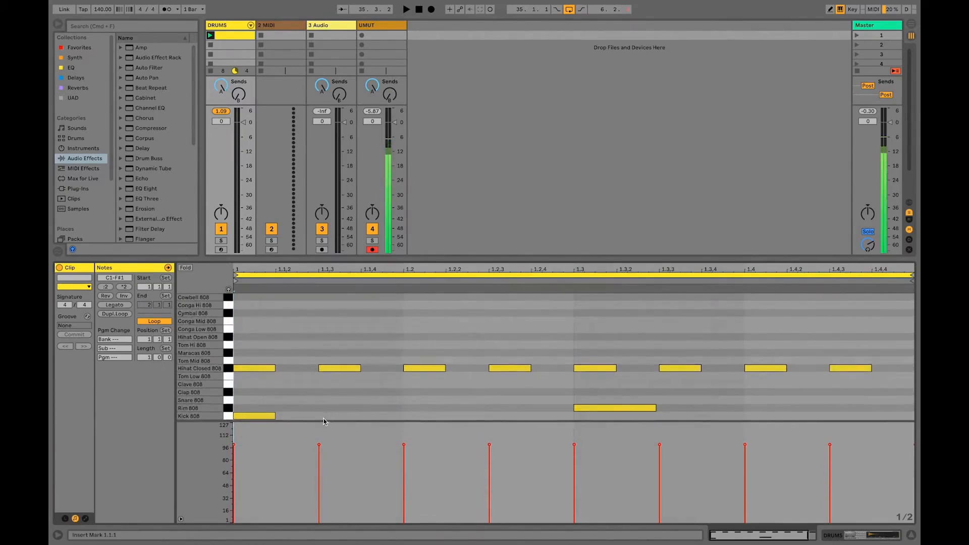
drag(324, 419, 328, 426)
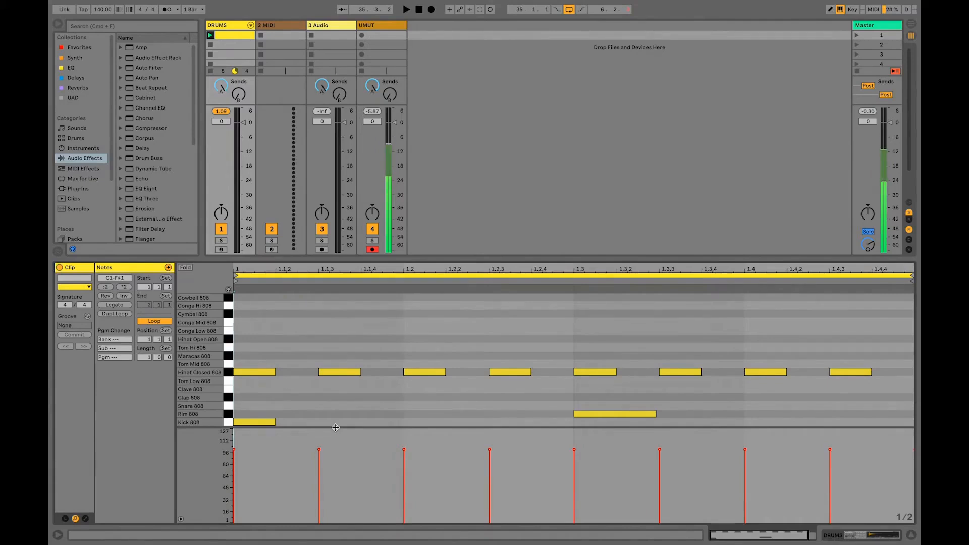
click(335, 428)
drag(335, 427, 336, 429)
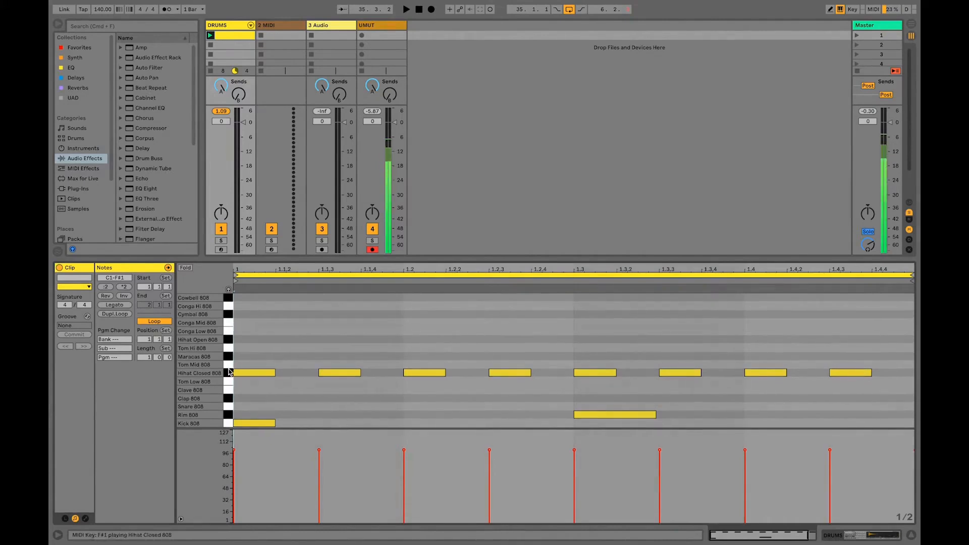
- Set the clip's fixed grid to 1/8
right_click(301, 375)
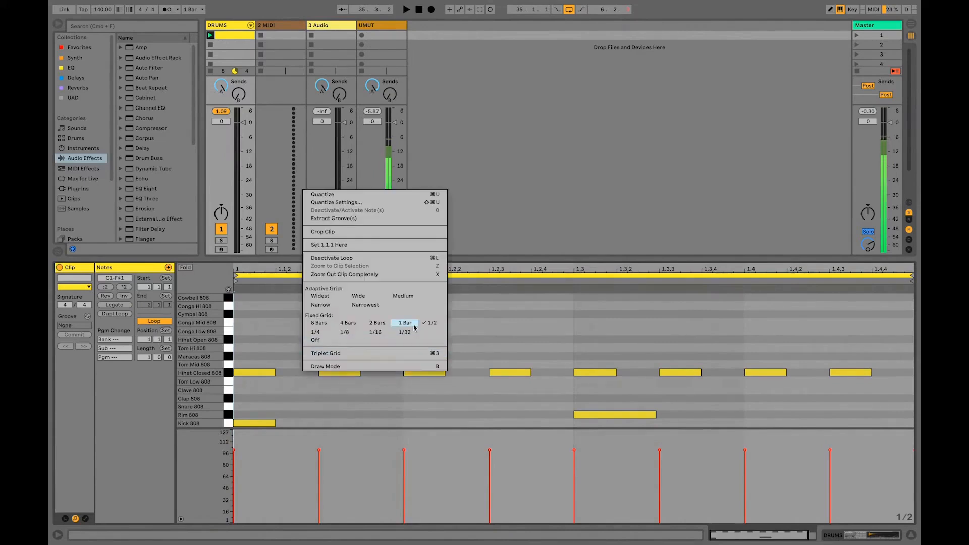
click(352, 335)
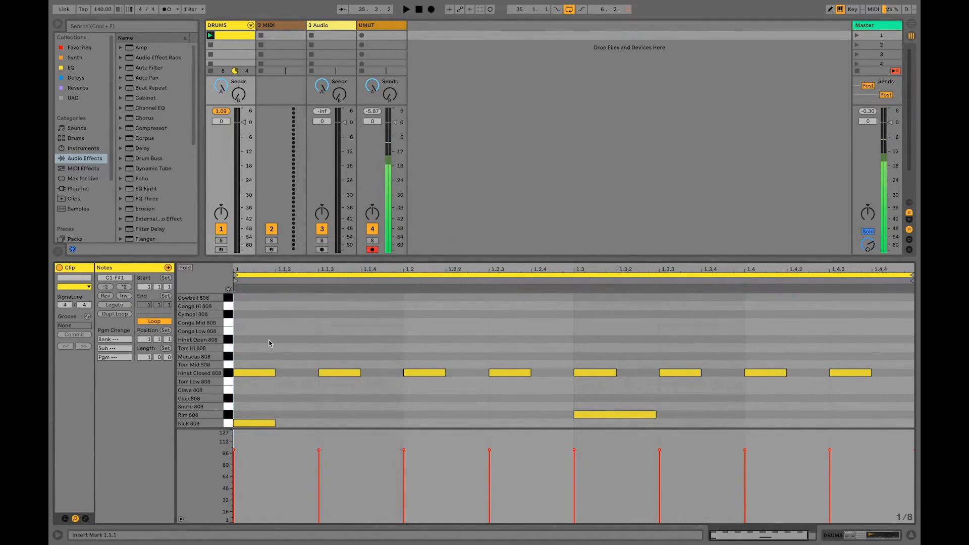
- Try to copy all the Hihat Closed 808 notes forward in the clip and undo the copy
click(229, 374)
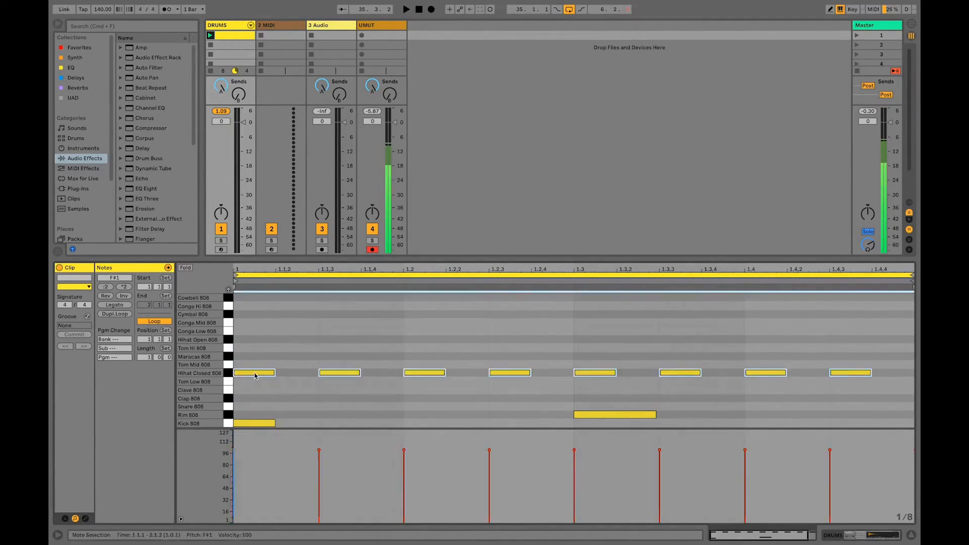
drag(258, 376, 302, 375)
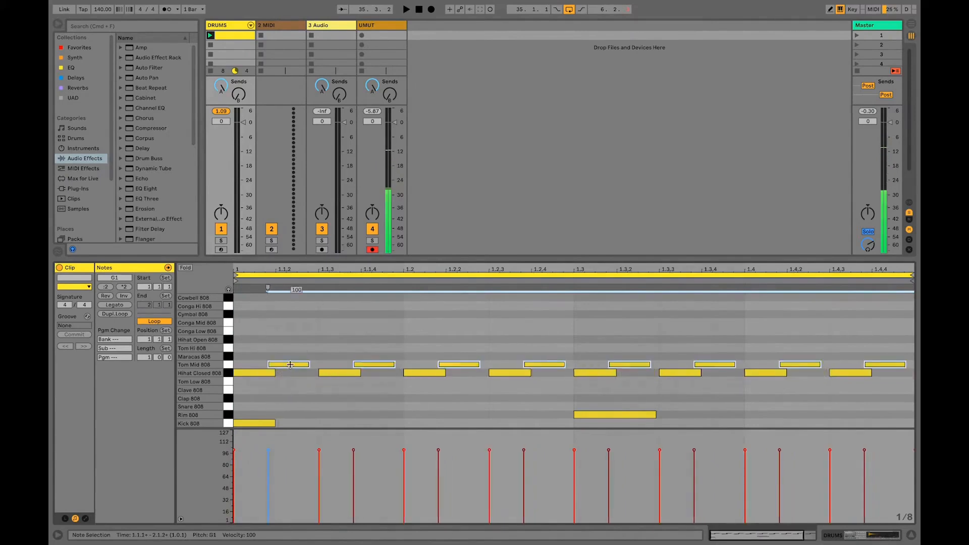
key(ctrl+z)
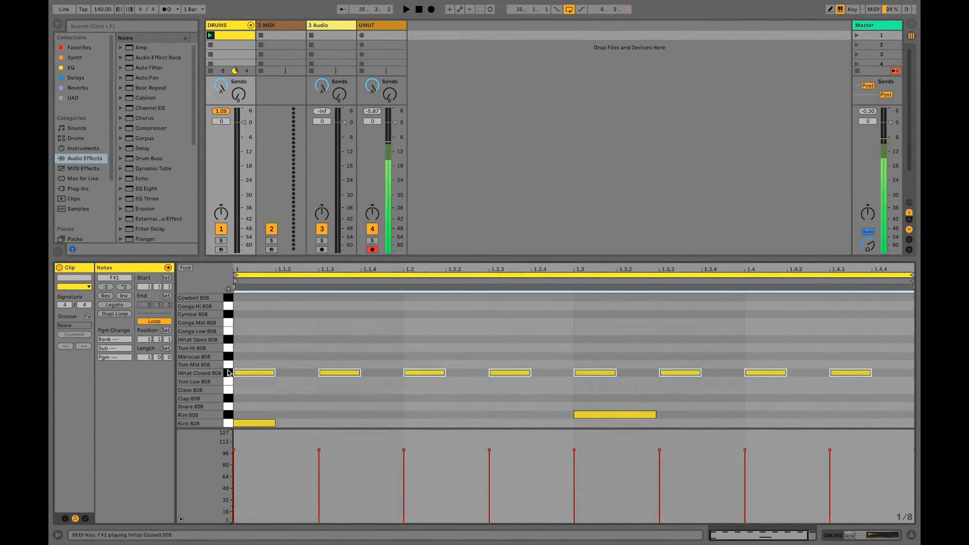
- Select all Hihat Closed 808 notes, copy them into the gaps starting at 1.1.2, and undo the copy
drag(250, 334, 855, 396)
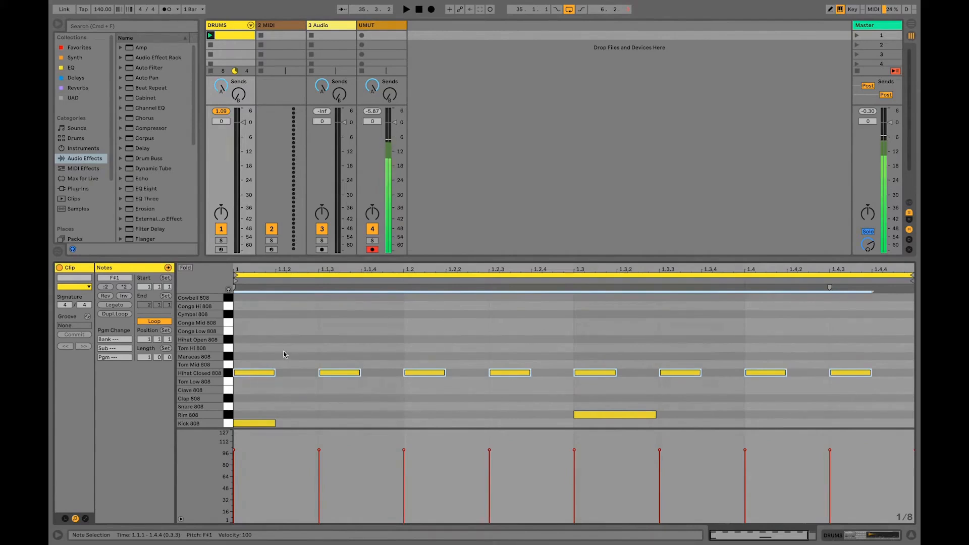
click(230, 373)
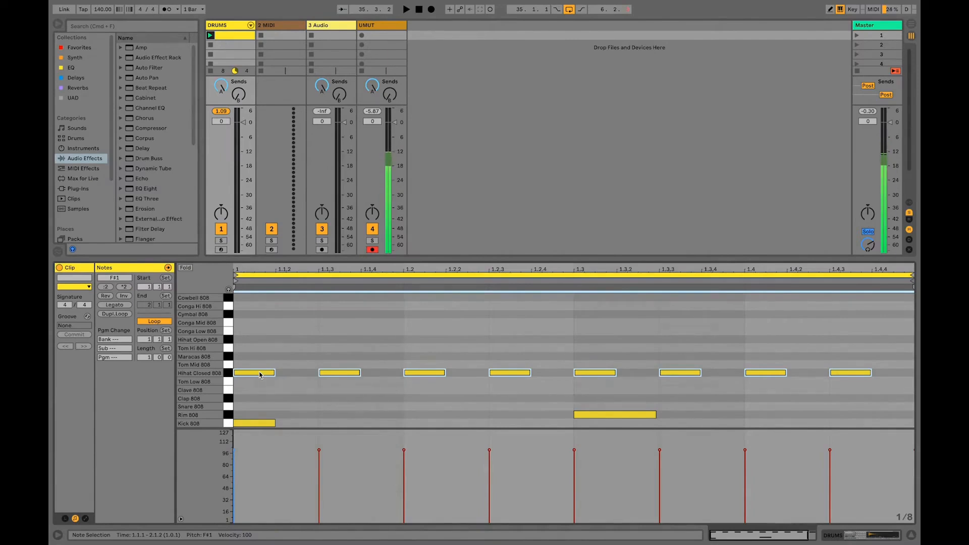
drag(259, 375, 302, 378)
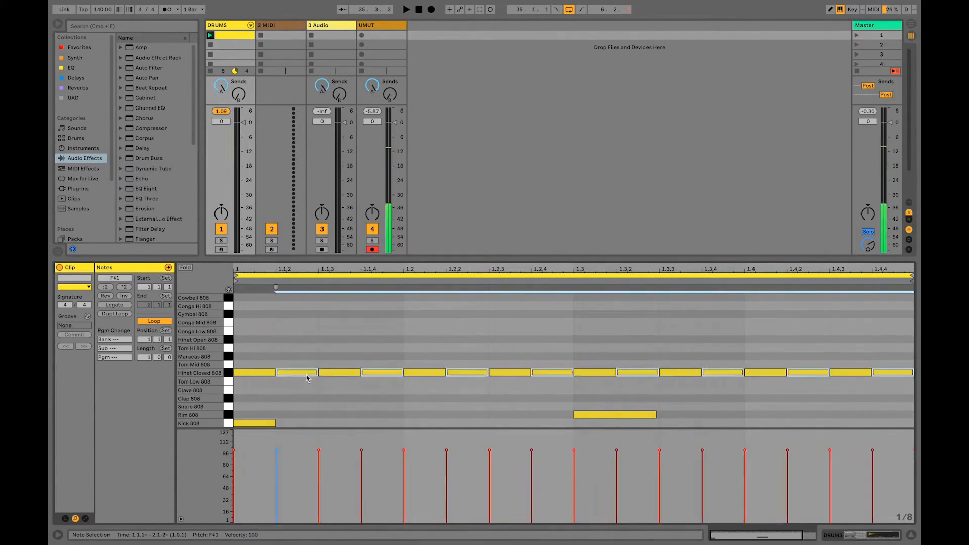
click(297, 335)
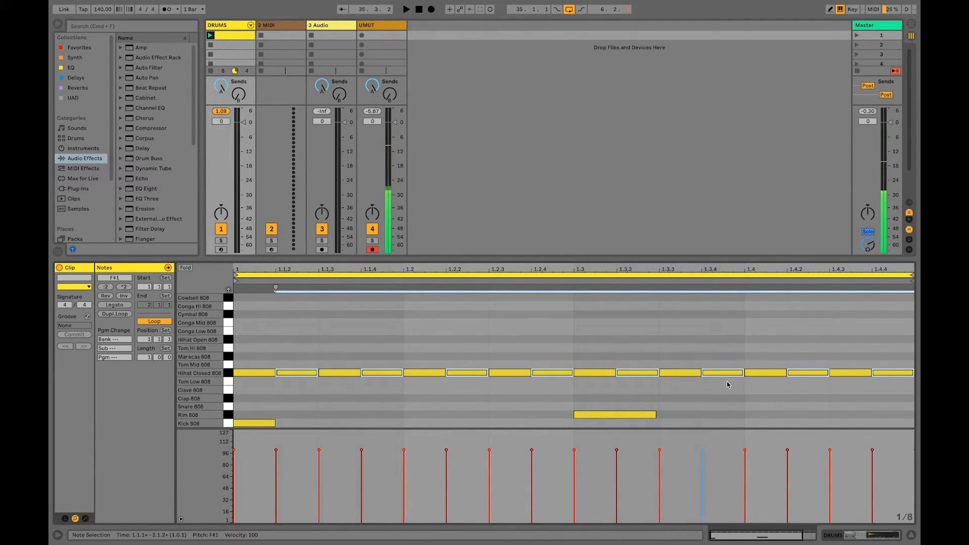
click(700, 454)
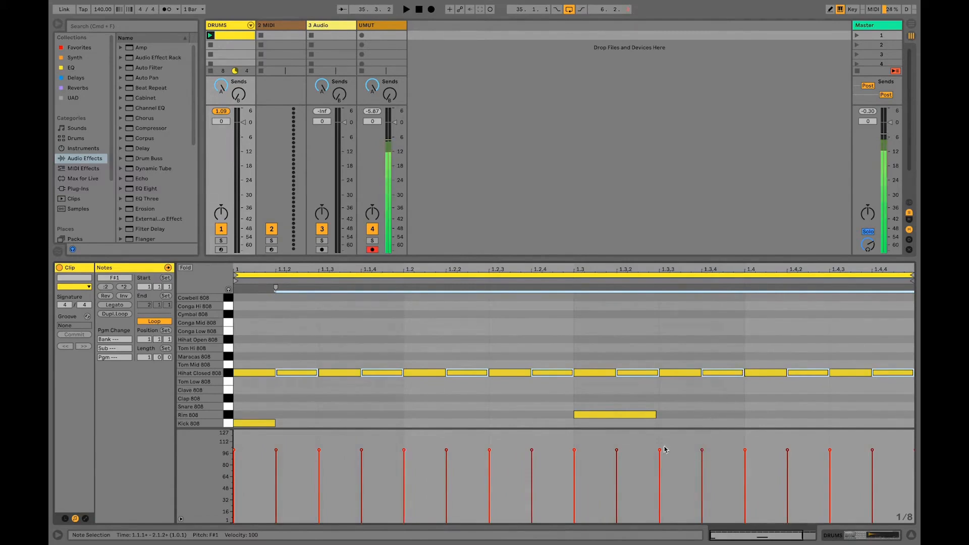
click(533, 452)
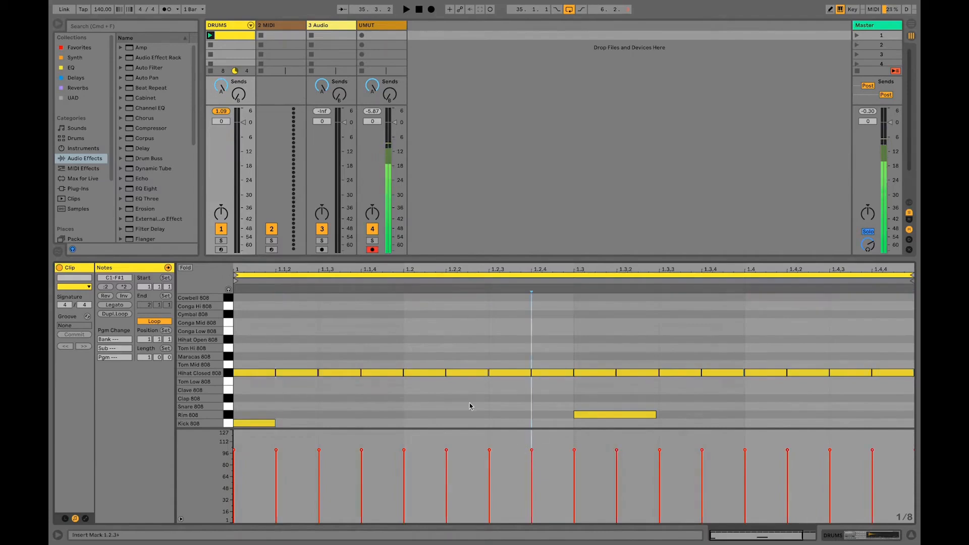
key(super+z)
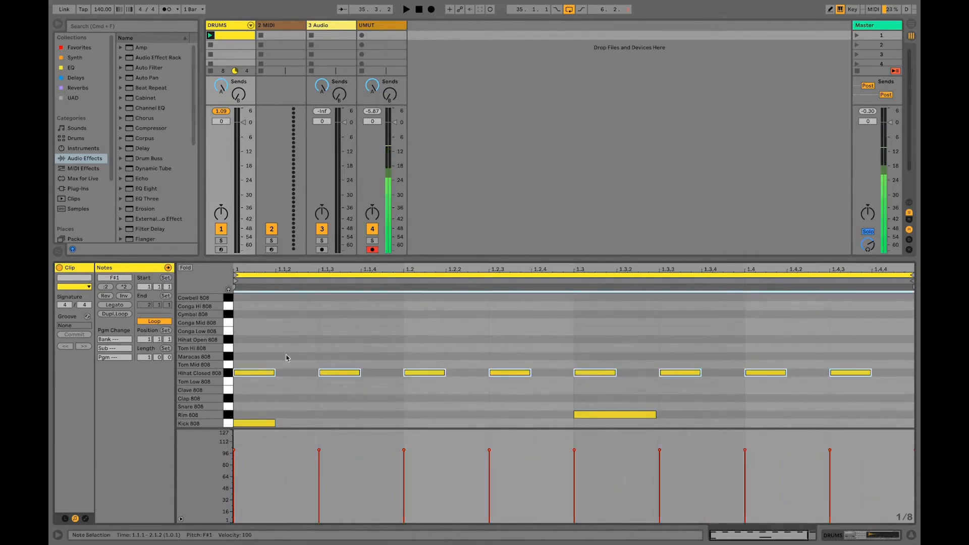
- Copy the Hihat Closed 808 notes into the gaps starting at 1.1.2 and lower the copies' velocity to 78
drag(257, 374, 304, 377)
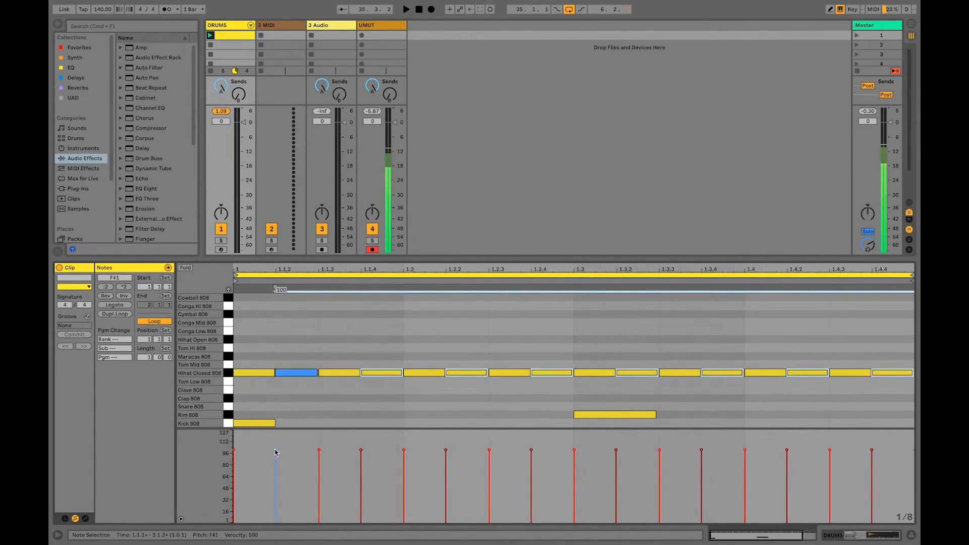
drag(275, 450, 276, 454)
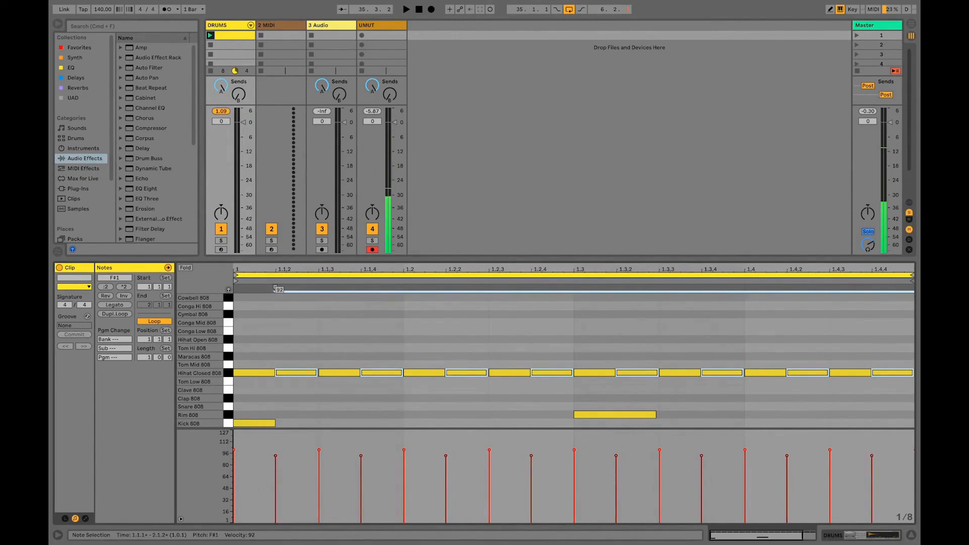
drag(276, 462, 275, 464)
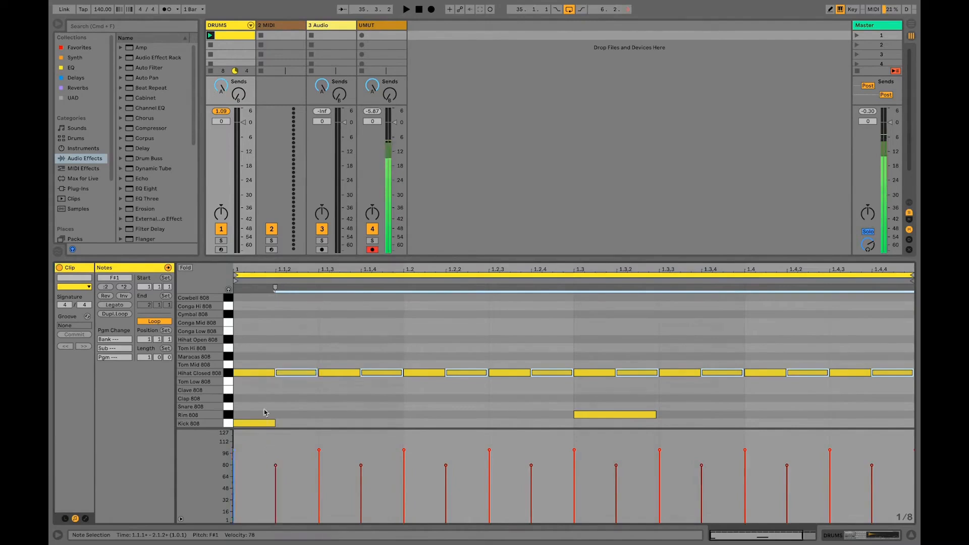
- With the loop playing, lower the in-between Hihat Closed 808 notes' velocity to about 60 and shrink the clip view slightly
key(space)
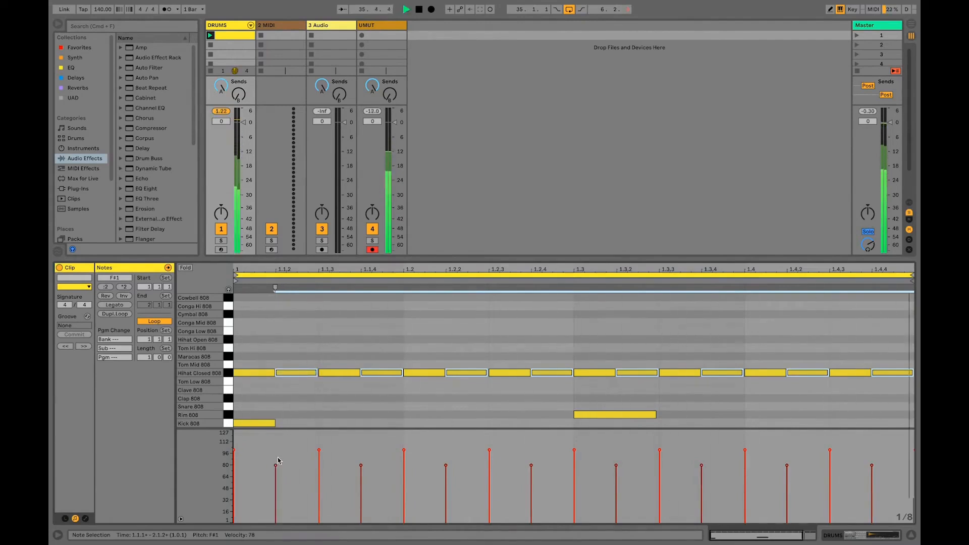
drag(276, 468, 276, 480)
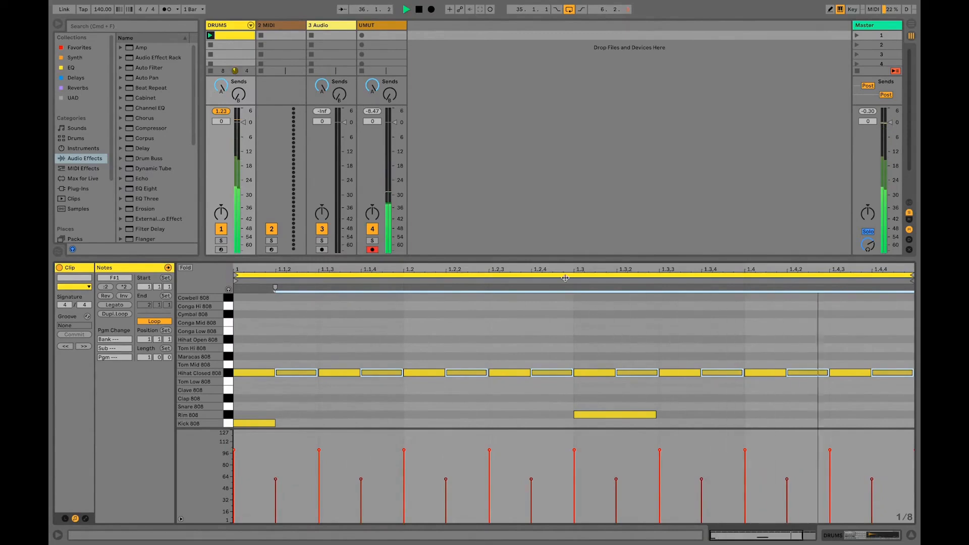
drag(557, 263, 556, 260)
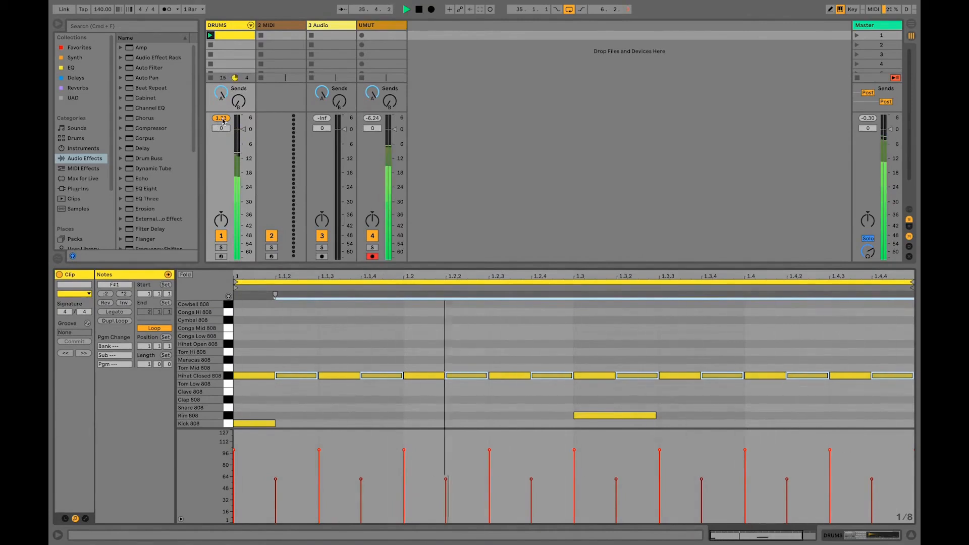
- Reset the DRUMS track's peak level, shrink the clip view and reduce the velocity lane's height
drag(223, 120, 224, 122)
key(super+z)
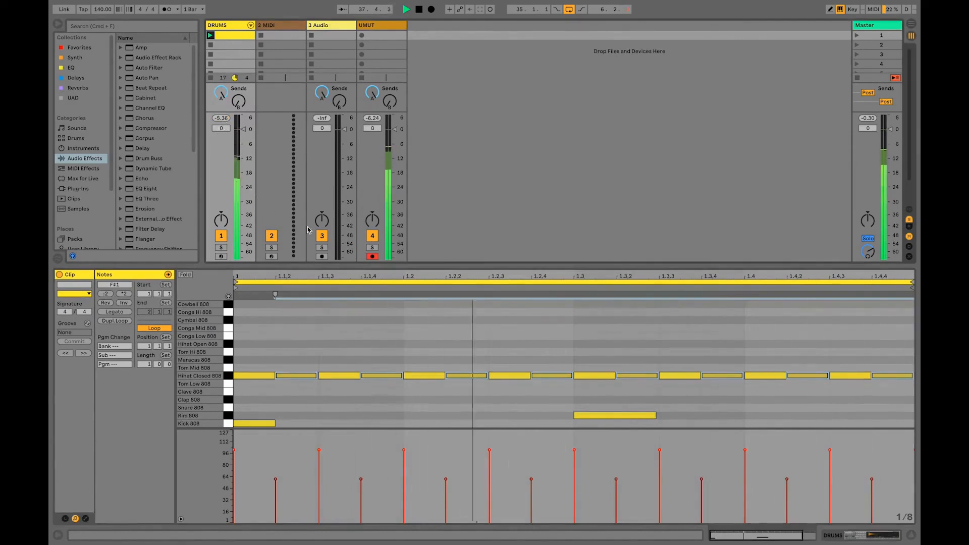
drag(370, 264, 378, 326)
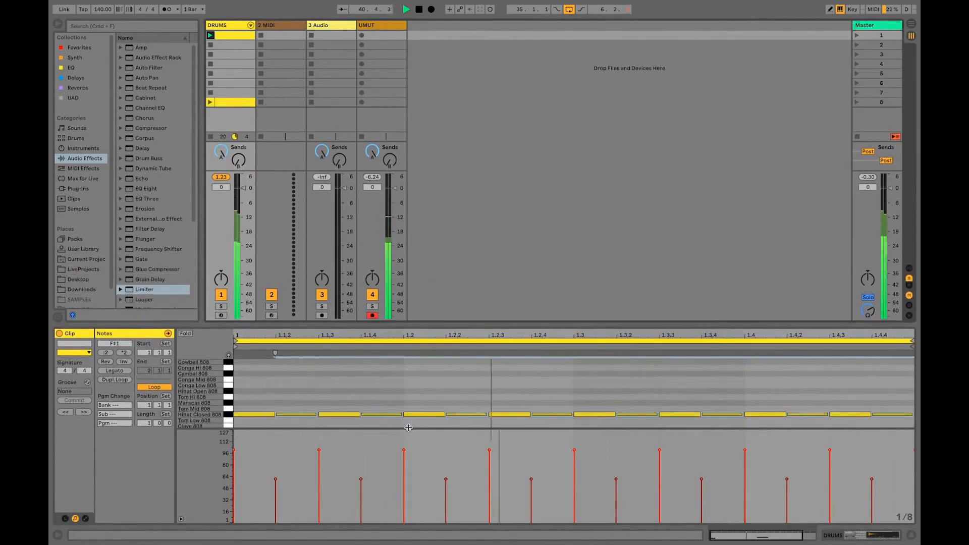
drag(409, 428, 407, 477)
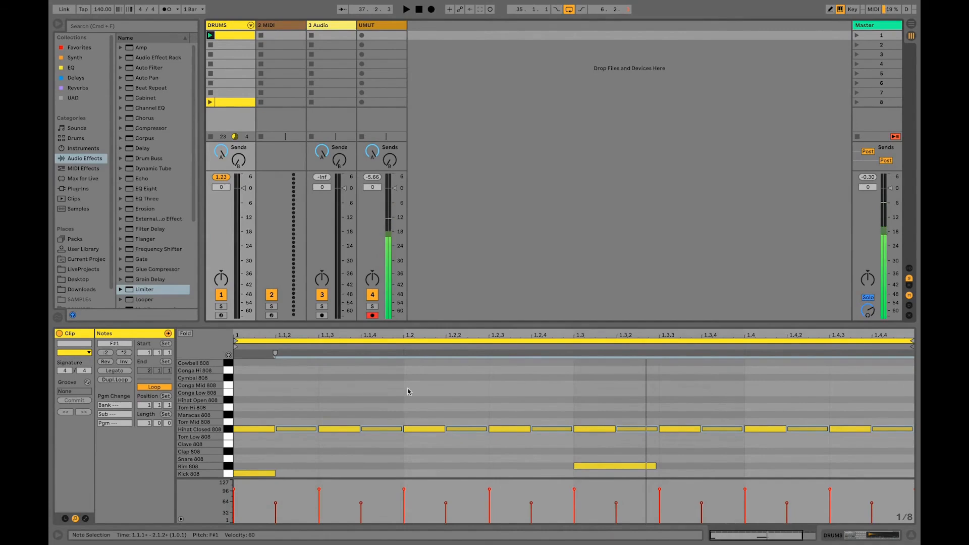
drag(443, 328, 445, 358)
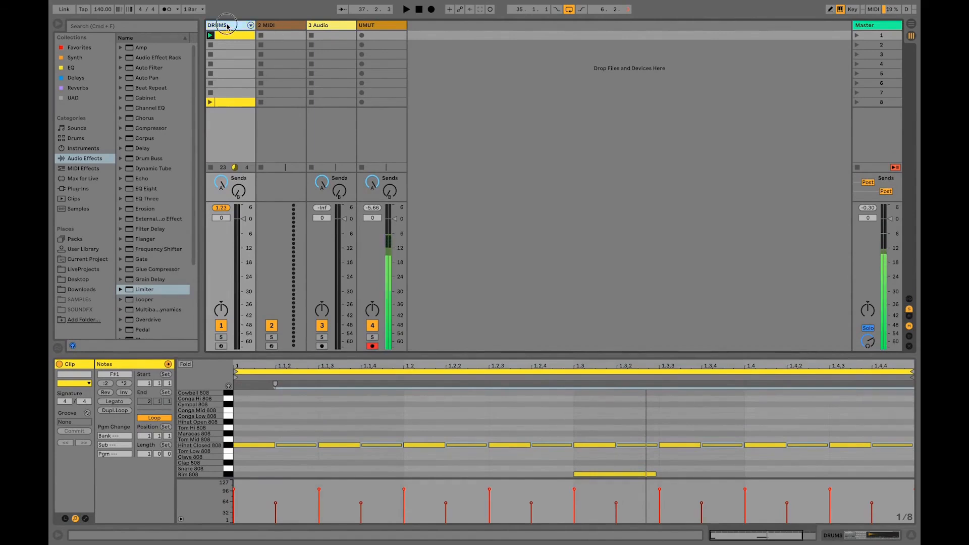
- Show the DRUMS track's devices, list the available drum kits and widen the browser to read their names
key(shift+Tab)
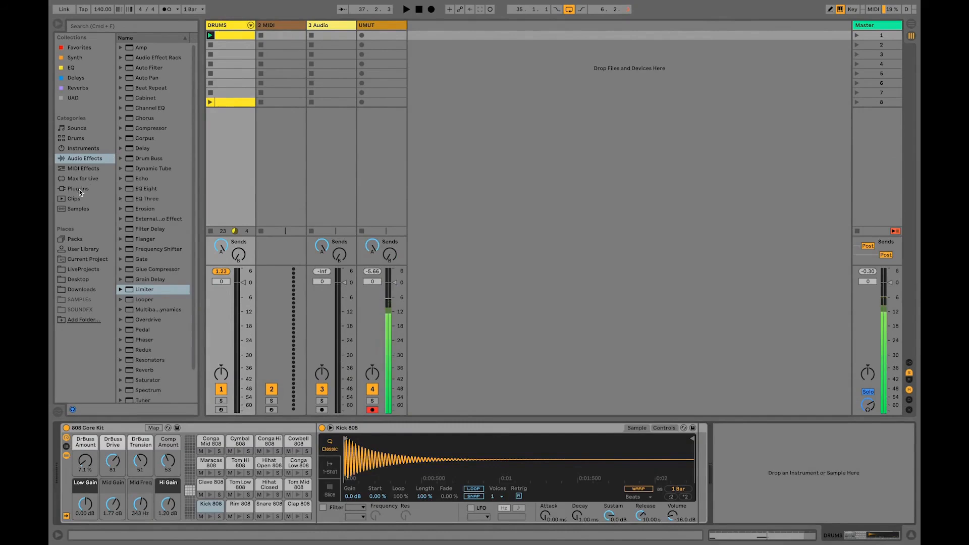
click(85, 138)
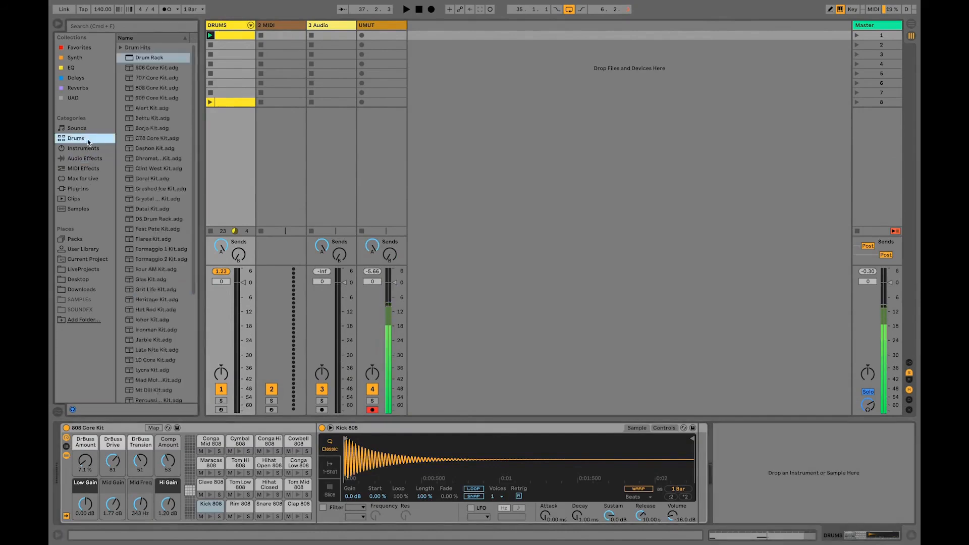
drag(199, 132, 222, 132)
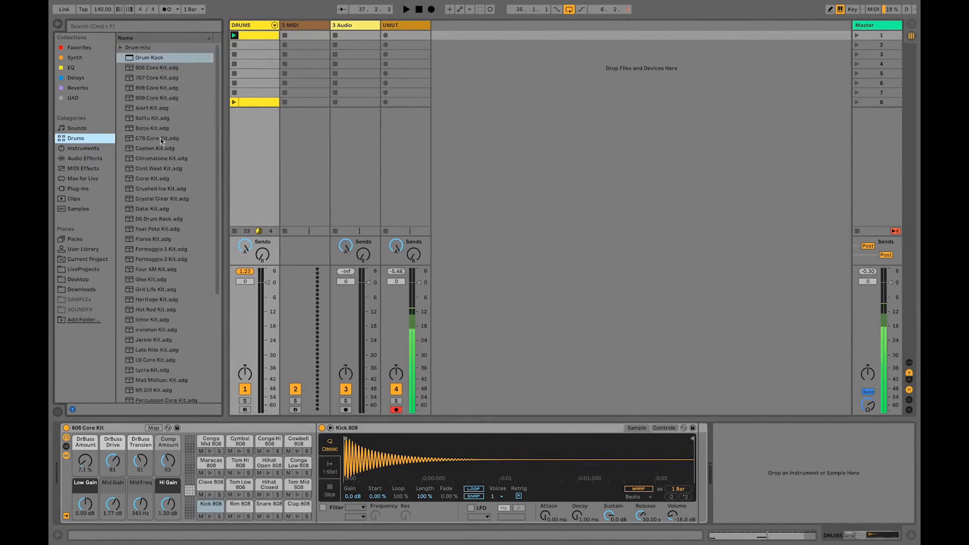
- Try the 909 Core Kit on the DRUMS track with the loop playing and undo the kit swap
click(153, 98)
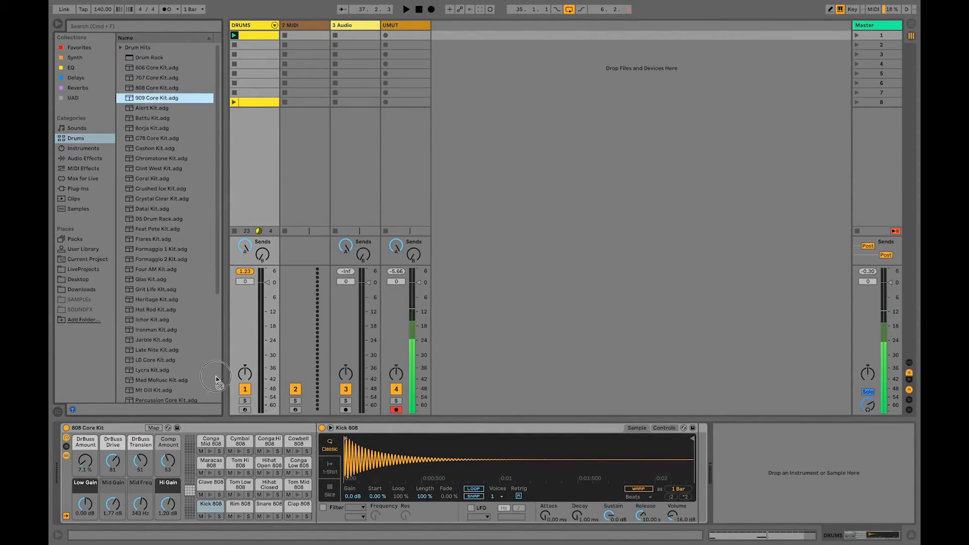
key(Return)
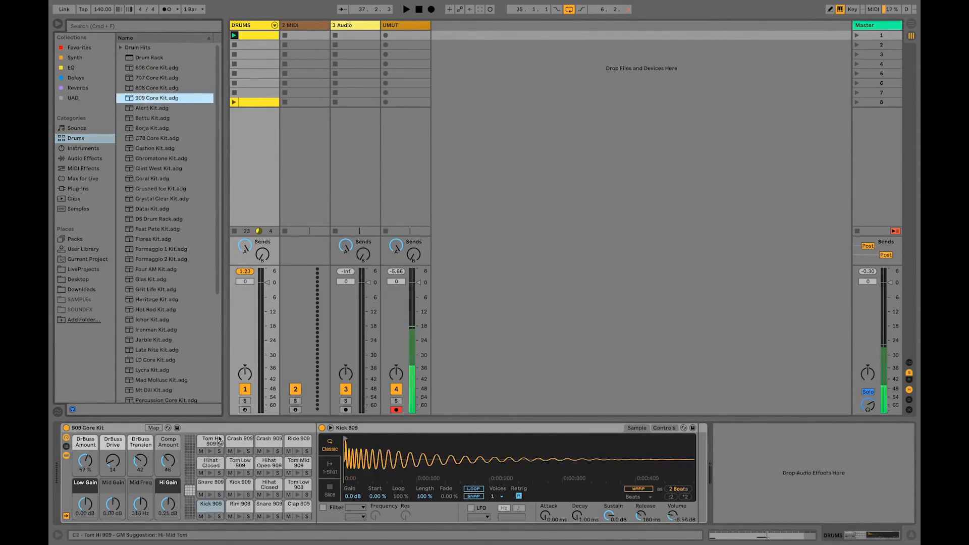
key(space)
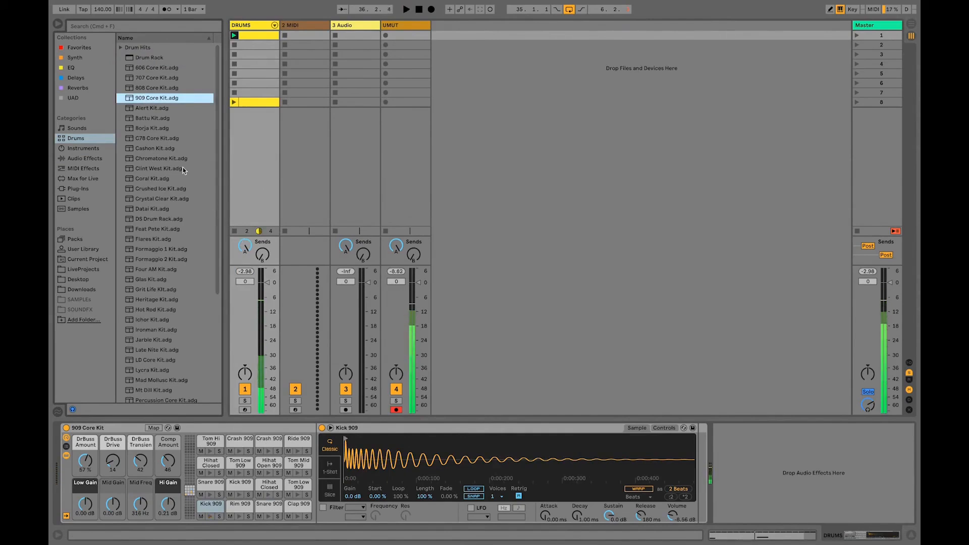
key(super+z)
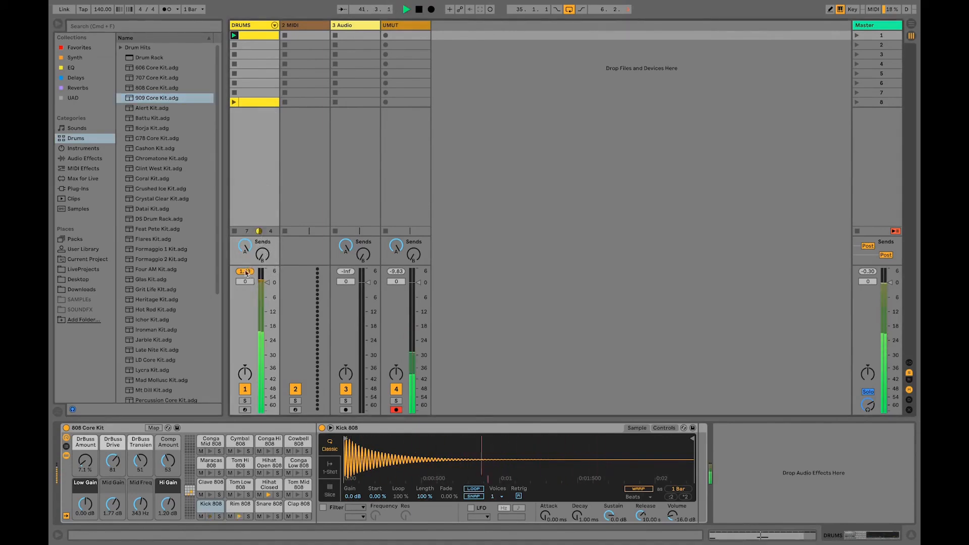
- Audition the drum loop with the 808 Core Kit and reset the DRUMS track's peak level to check for clipping
key(space)
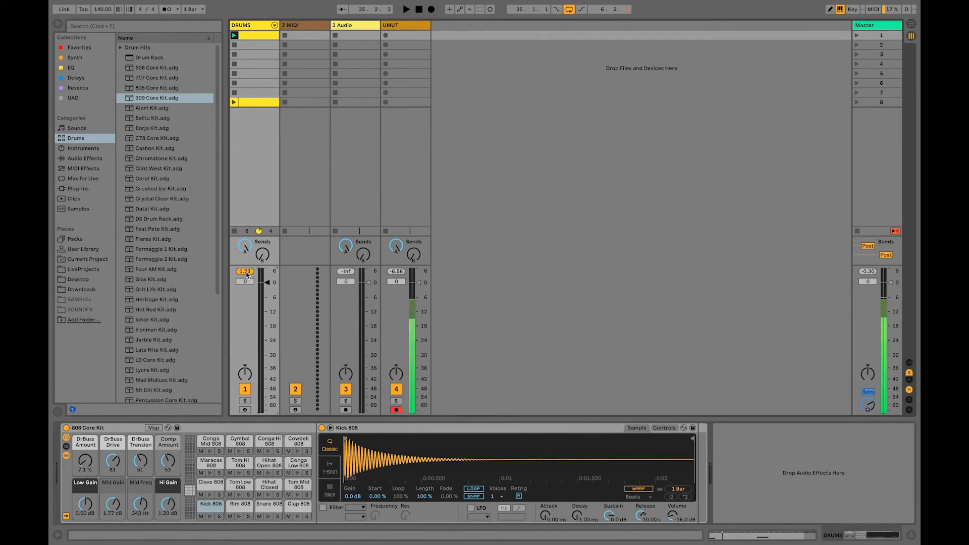
key(space)
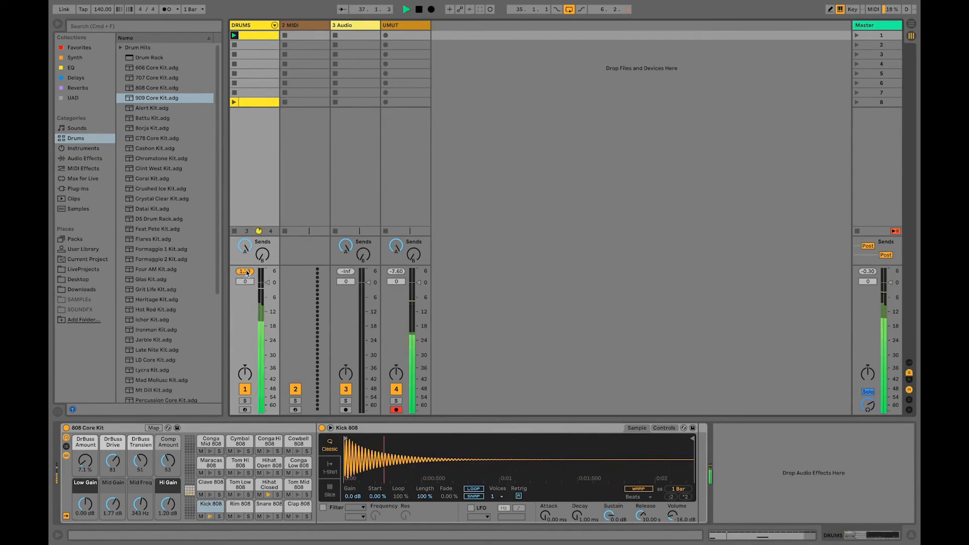
click(246, 272)
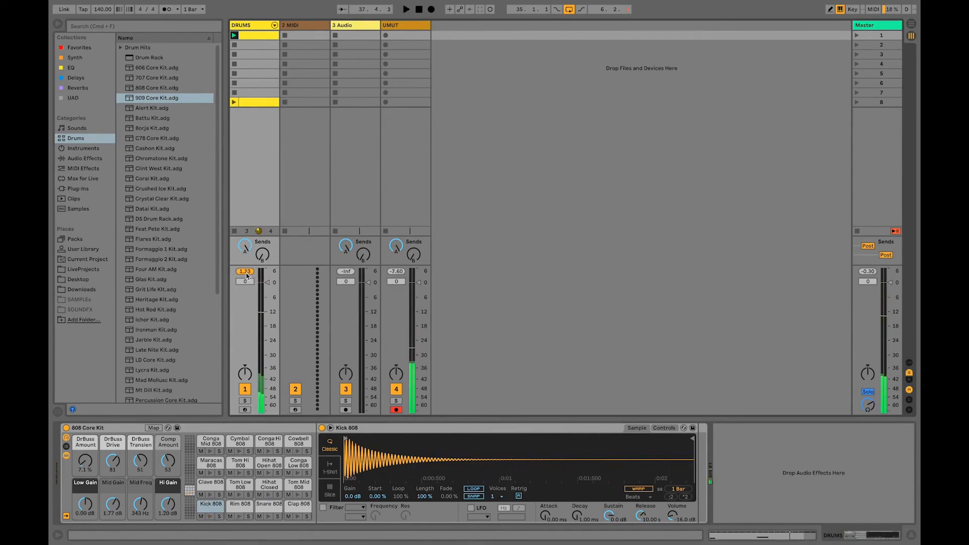
key(space)
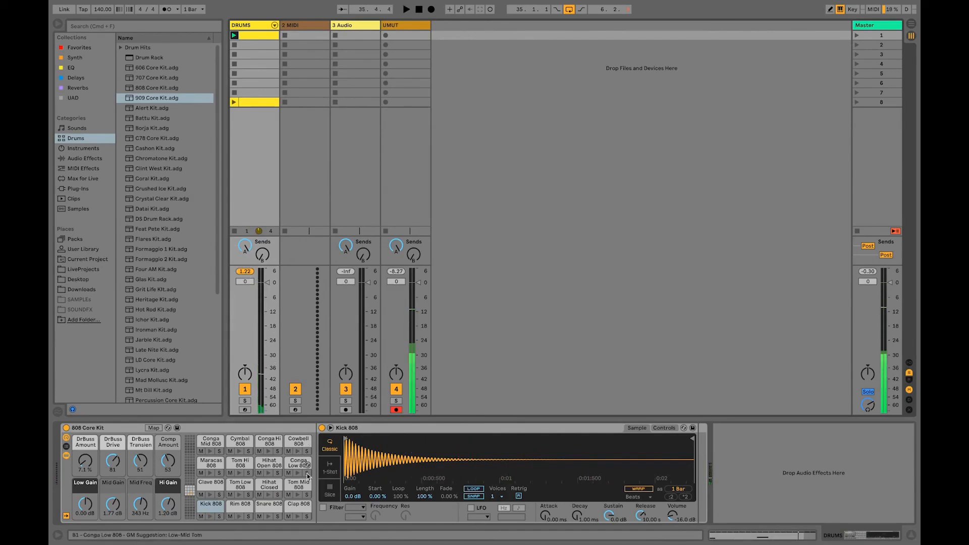
- Lower the Rim 808 pad's volume to -9.00 dB and audition the drum loop
click(235, 506)
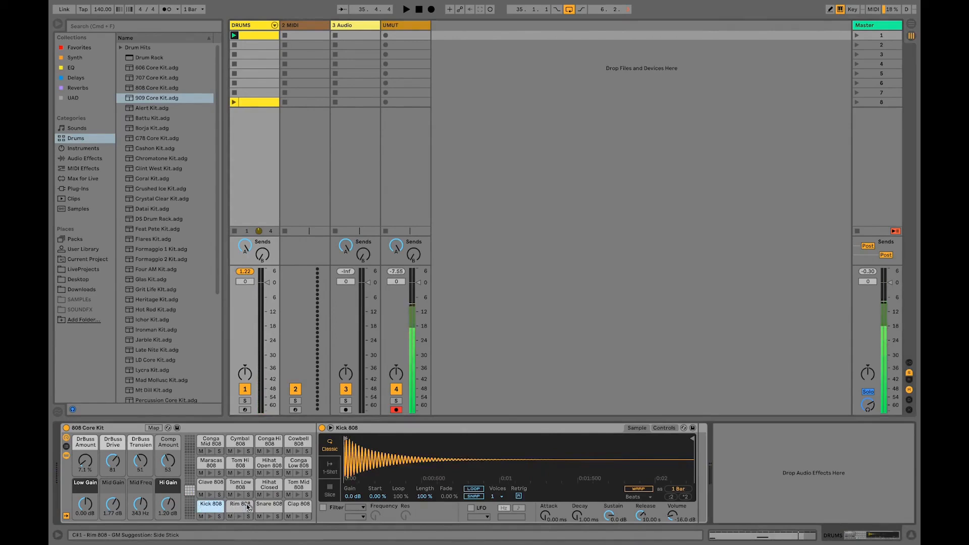
click(237, 505)
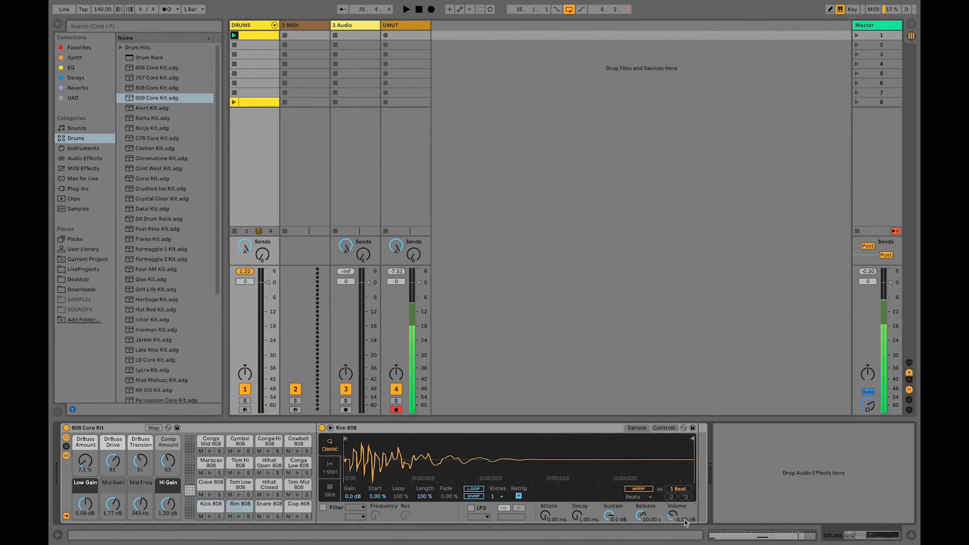
key(space)
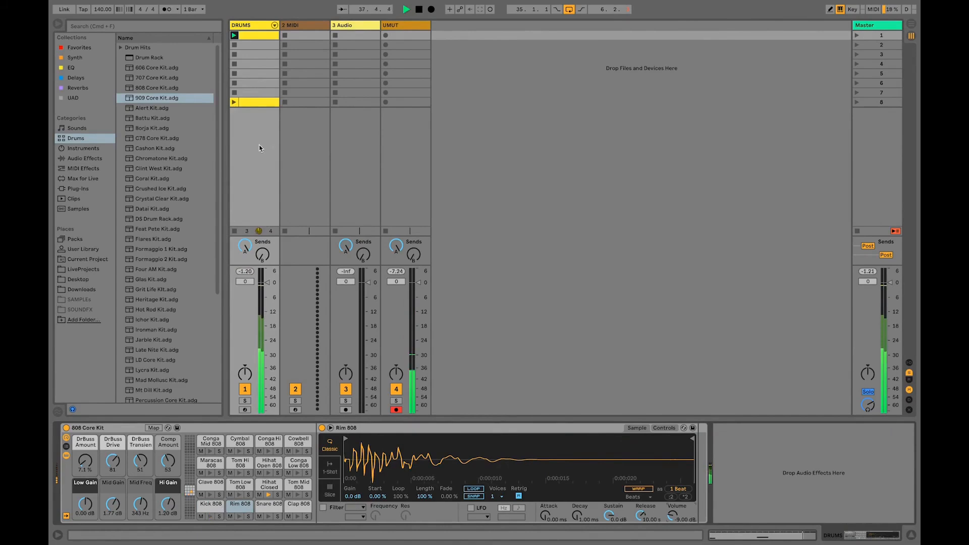
key(space)
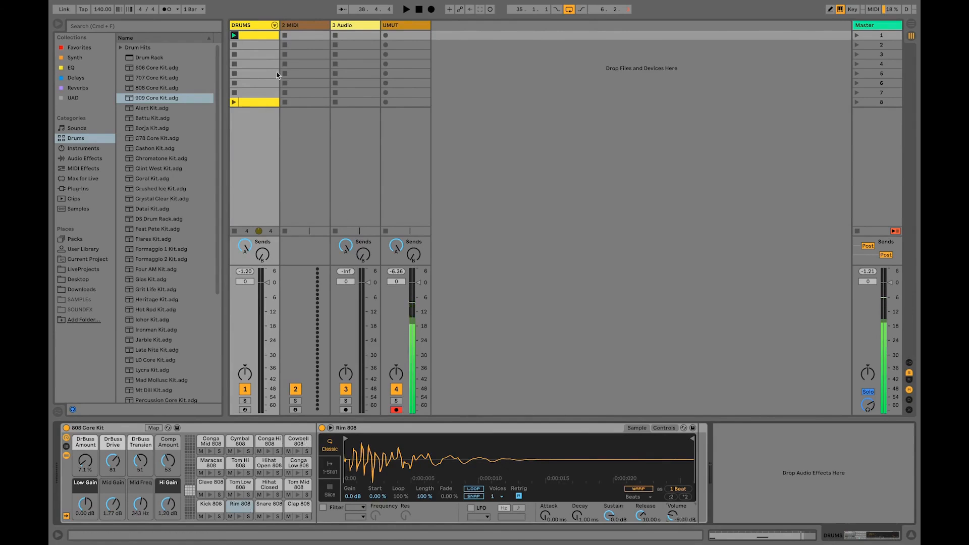
- Look at the empty second MIDI track, return to the DRUMS track and start a browser search
key(Right)
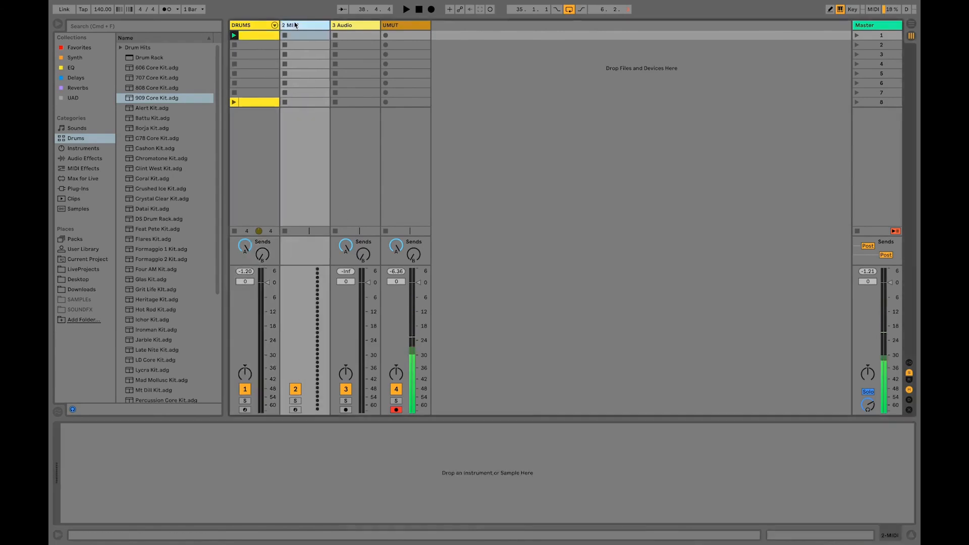
click(260, 24)
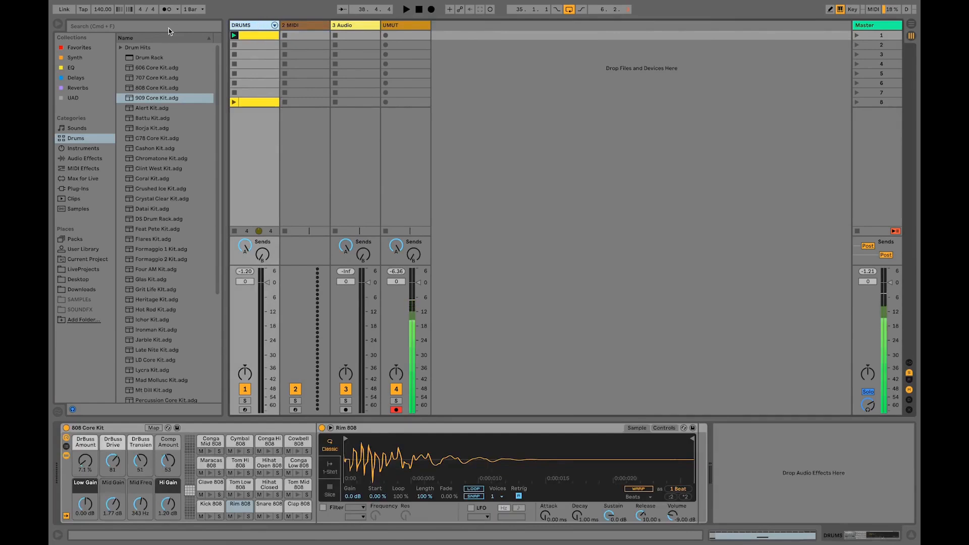
click(111, 27)
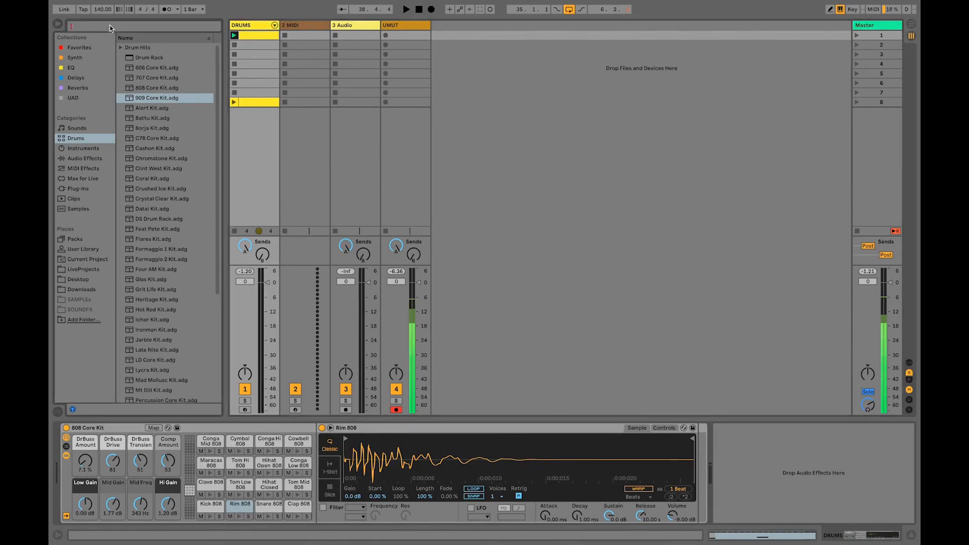